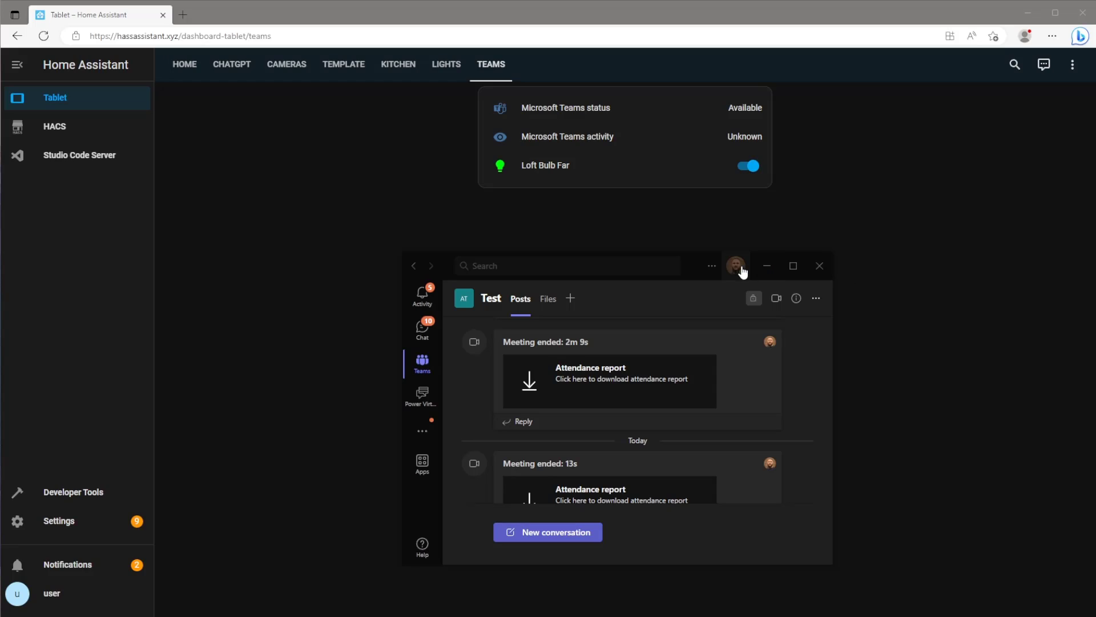
Set the Teams presence to Busy, then start a meeting in the Test channel.
left_click(737, 266)
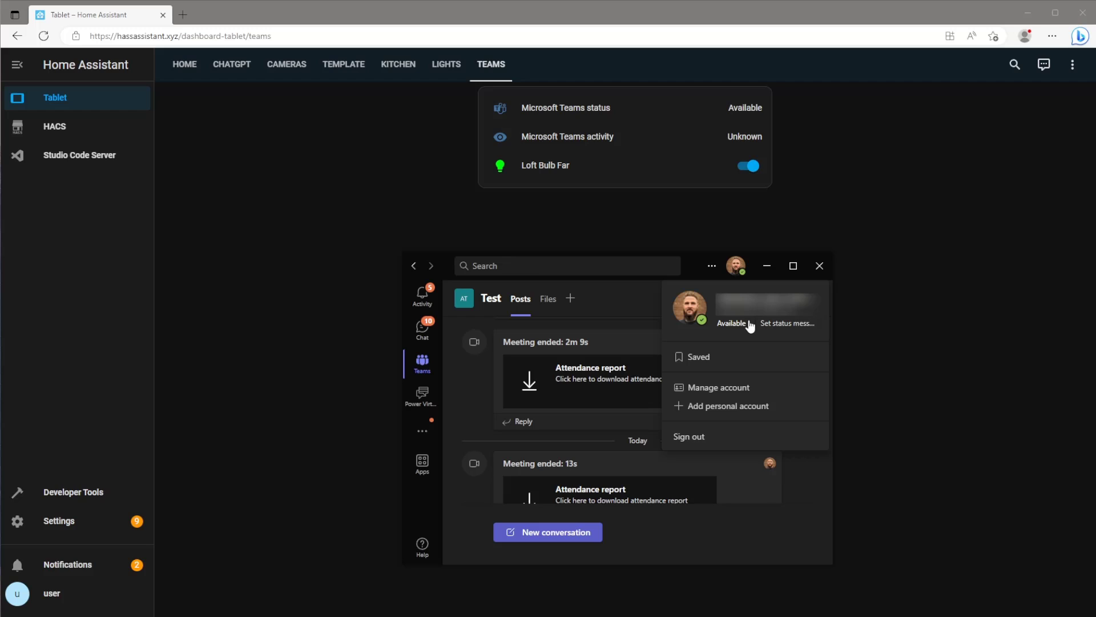
left_click(739, 324)
left_click(744, 372)
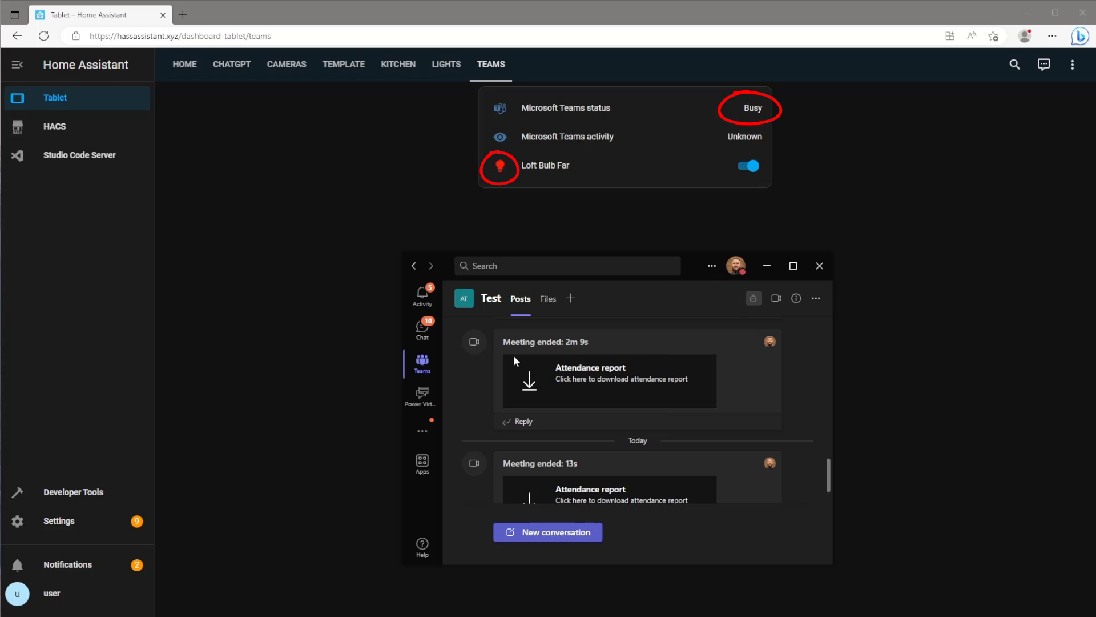
left_click(776, 298)
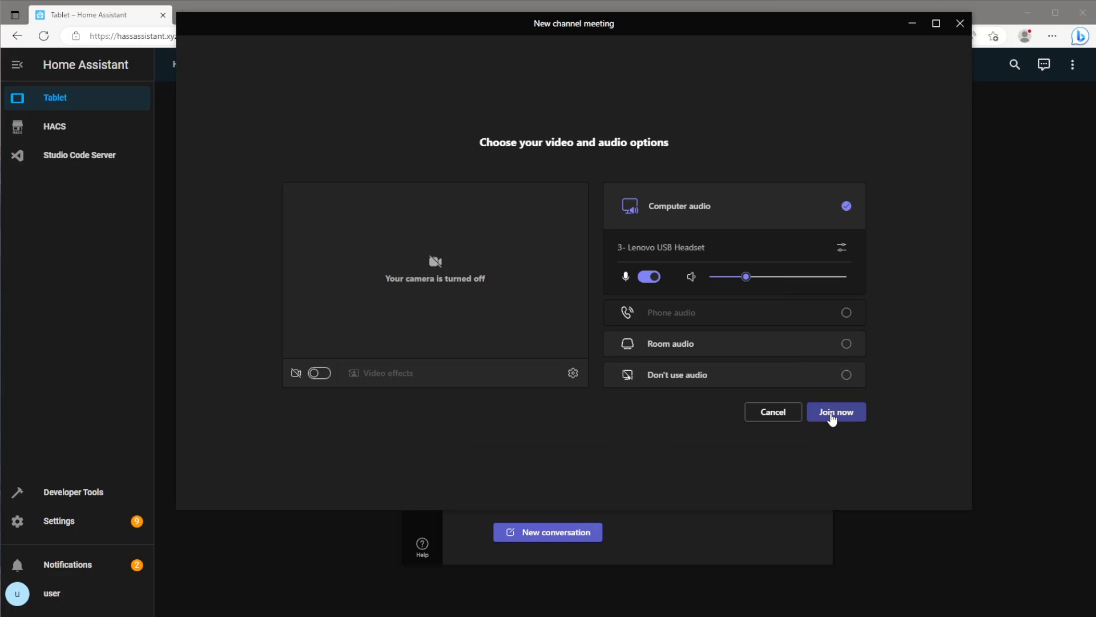
Join the Test channel meeting, dismiss the invite prompt, then leave the call.
left_click(832, 417)
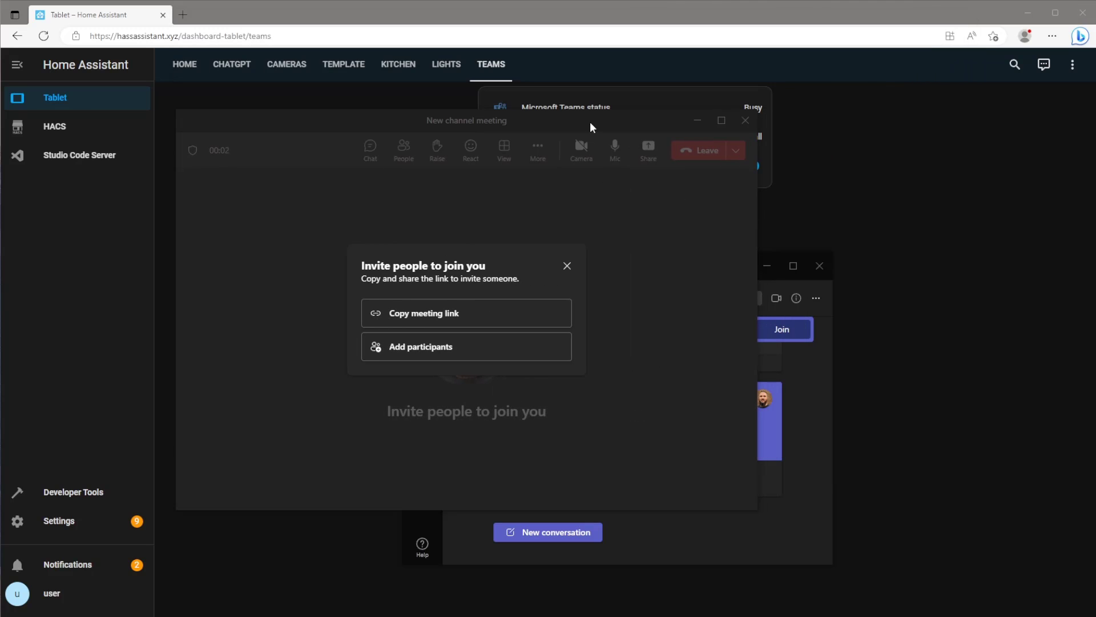
left_click_drag(590, 122, 707, 214)
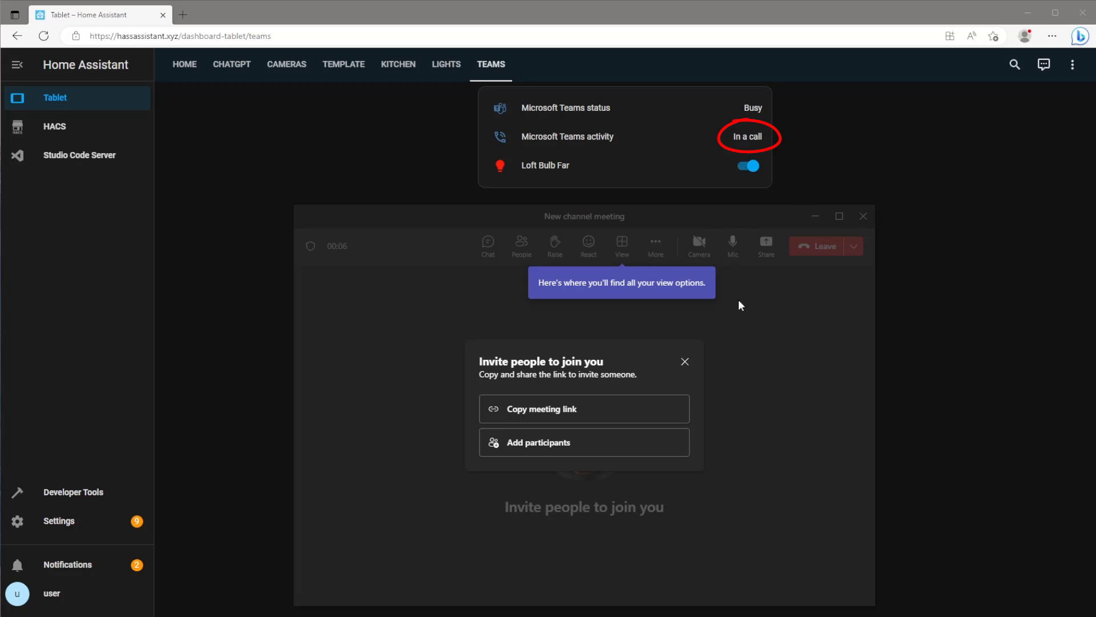
left_click(685, 361)
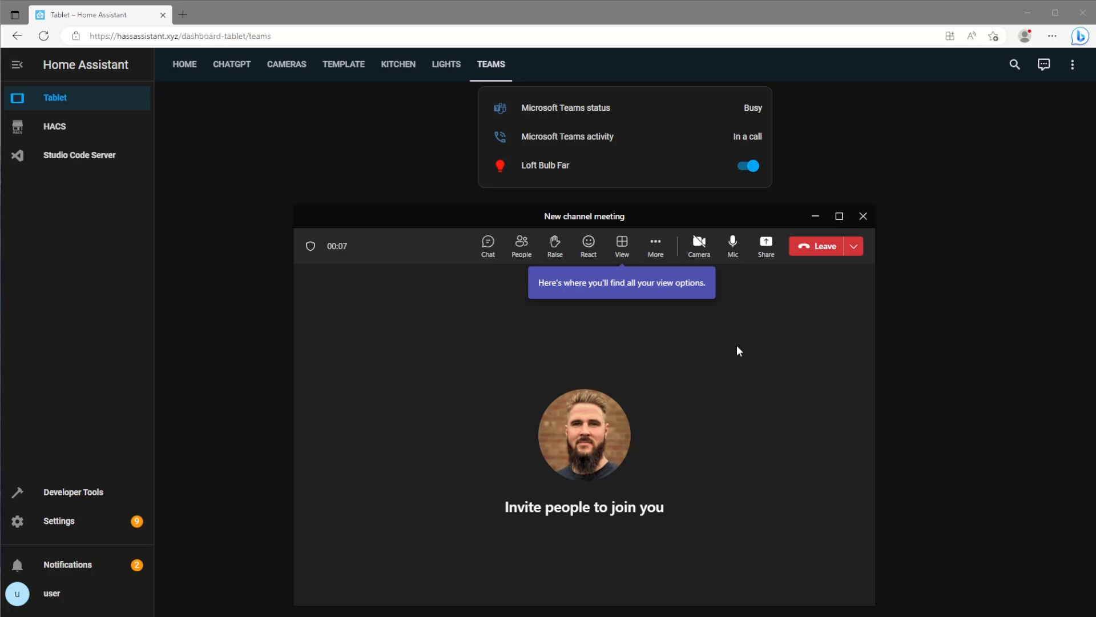
left_click(820, 260)
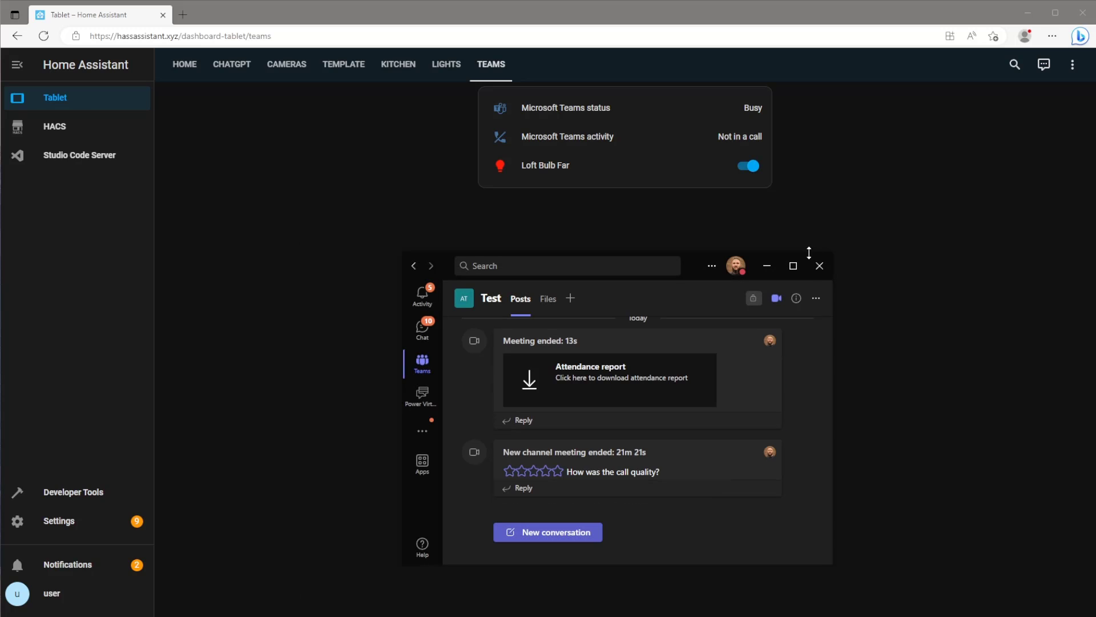
Switch Teams presence back to Available, then go to Studio Code Server in Home Assistant.
left_click(736, 266)
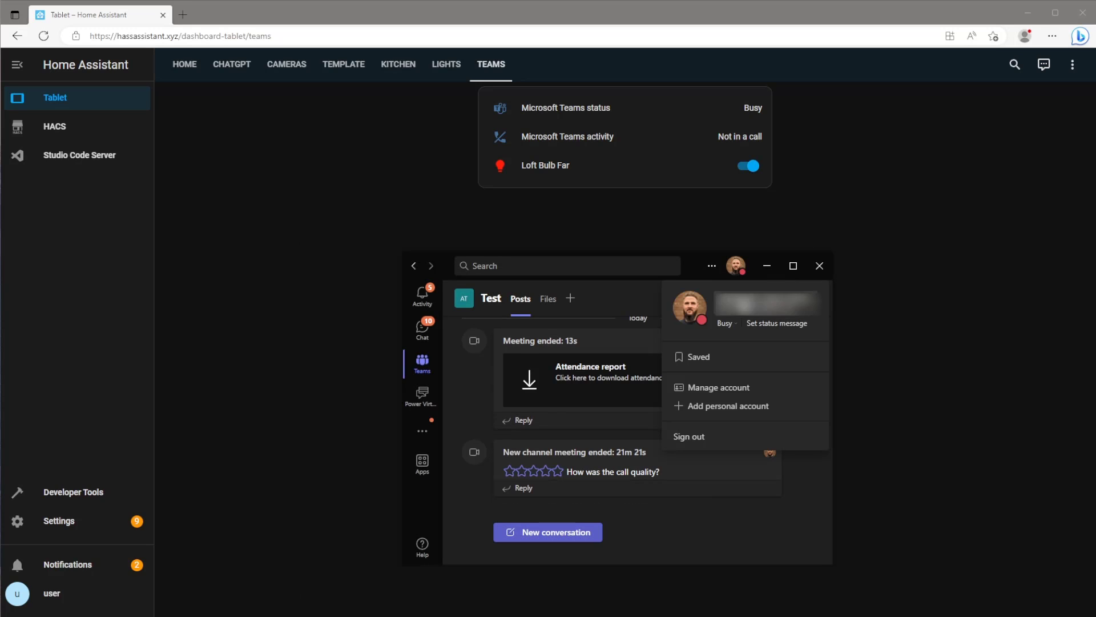
left_click(724, 324)
left_click(735, 350)
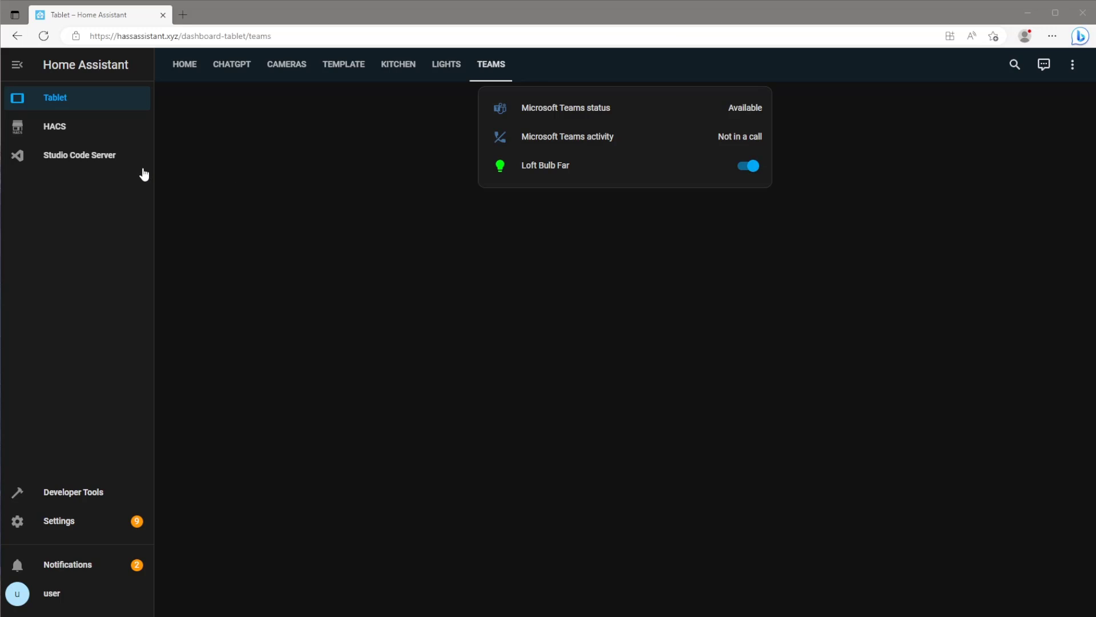
left_click(121, 164)
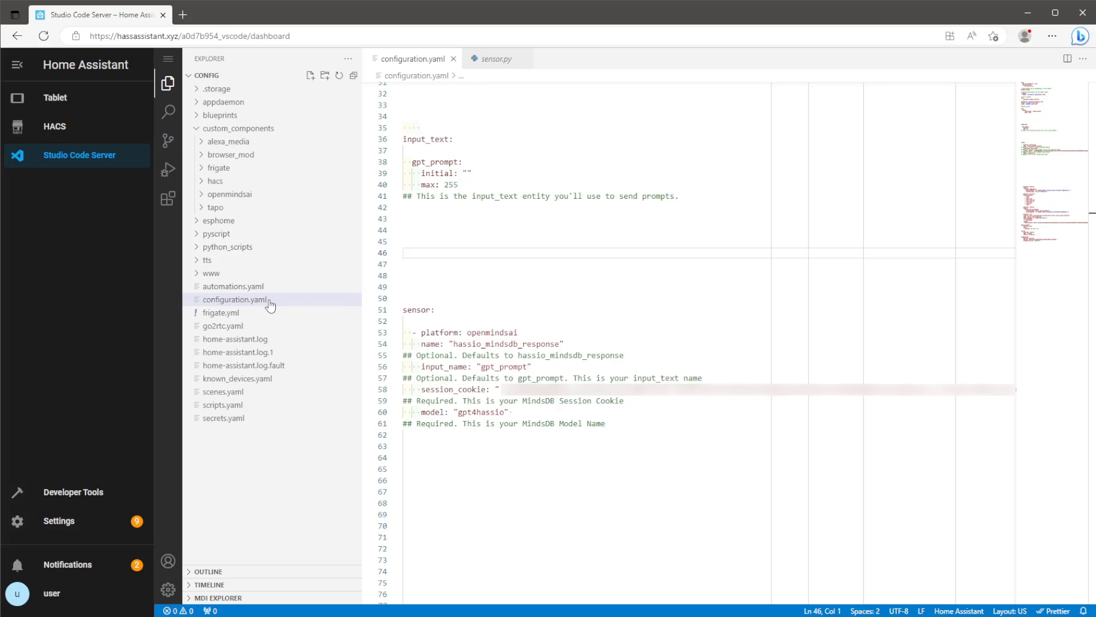
Paste the input_text entries at line 44 and the Teams template sensor block after the sensors.
left_click(410, 230)
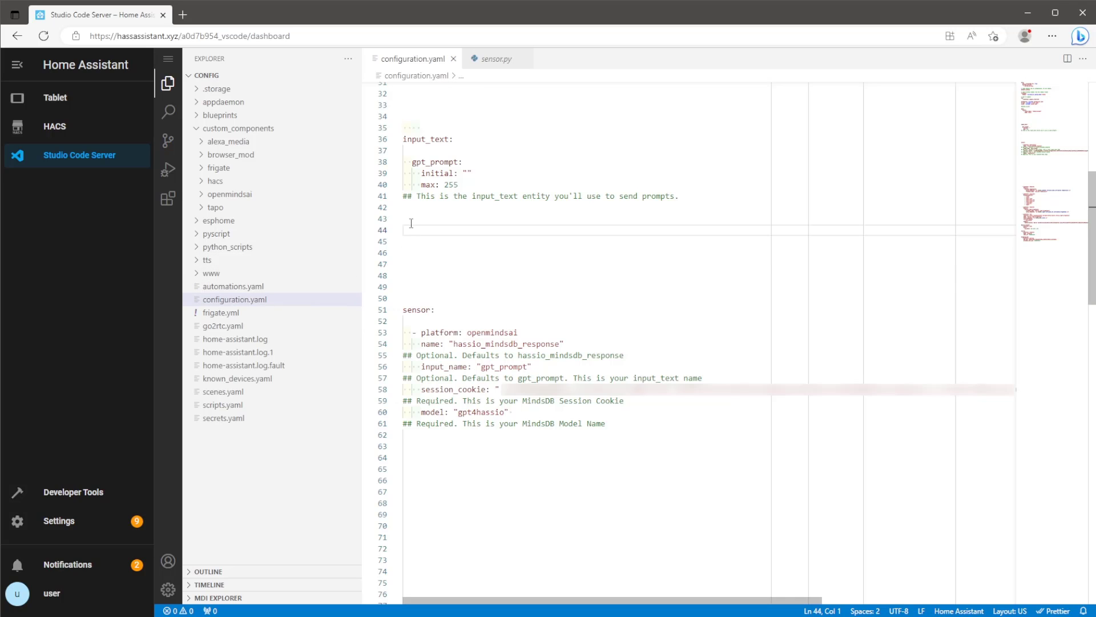
type("teams_status:     name: Microsoft Teams status     icon: mdi:microsoft-teams   teams_activity:     name: Microsoft Teams activity     icon: mdi:phone-off")
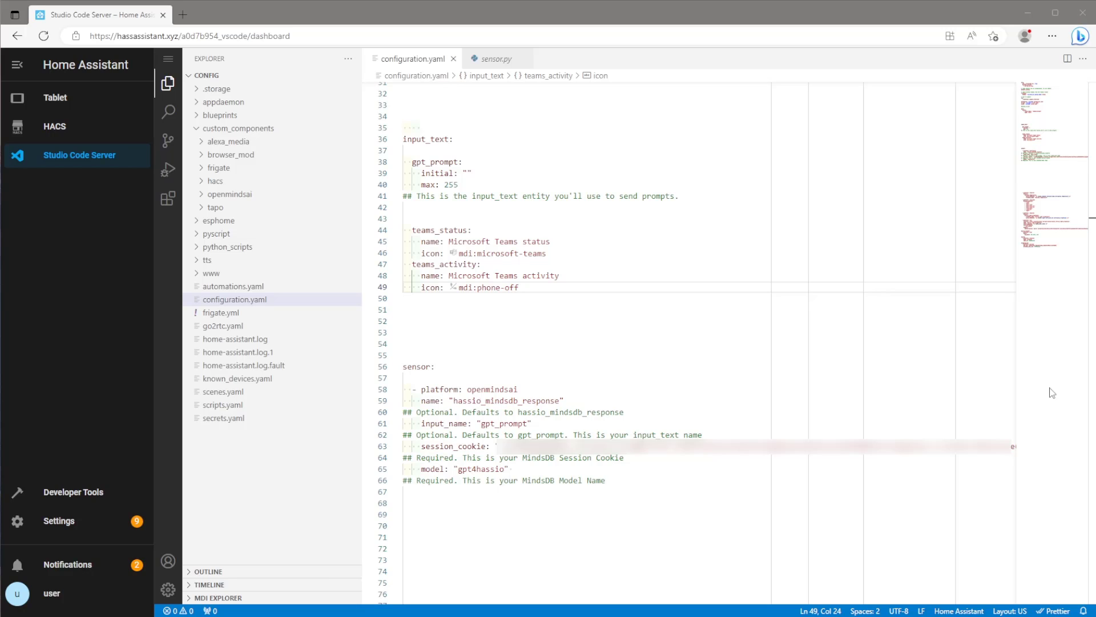
left_click(626, 483)
key("Return")
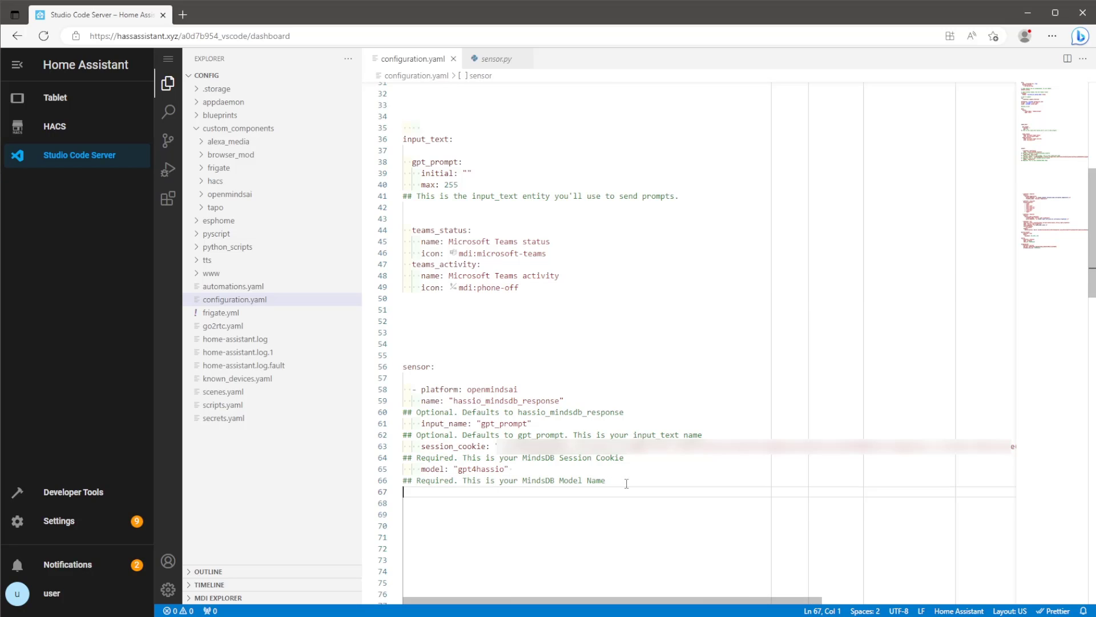
key("Return")
key("Return")
type("- platform: template     sensors:       teams_status:         friendly_name: \"Microsoft Teams status\"         value_template: \"{{states('input_text.teams_status')}}\"         icon_template: \"{{state_attr('input_text.teams_status','icon')}}\"         unique_id: sensor.teams_status       teams_activity:         friendly_name: \"Microsoft Teams activity\"         value_template: \"{{states('input_text.teams_activity')}}\"         unique_id: sensor.teams_activity")
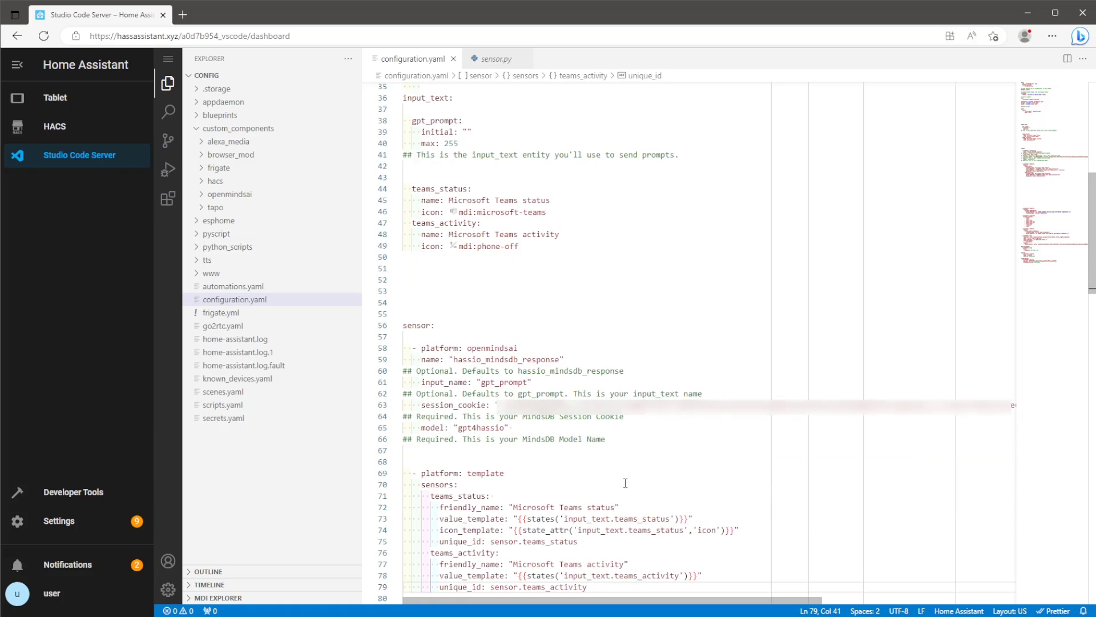
scroll(721, 473, "down", 1)
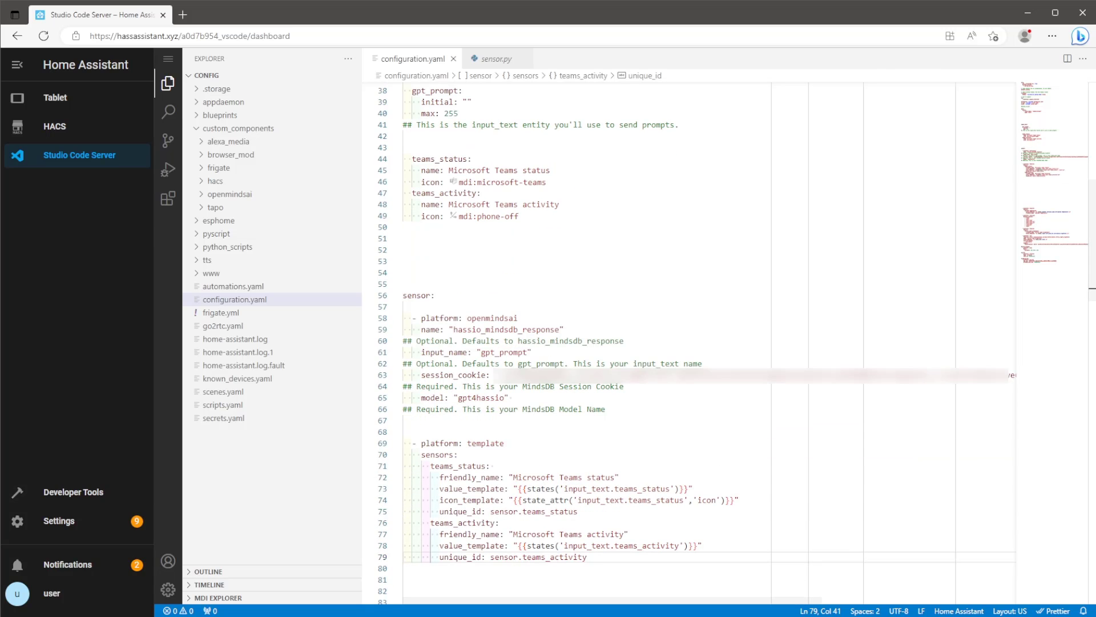
Run Check Configuration under Developer Tools, then perform a full Home Assistant restart.
left_click(49, 498)
left_click(382, 272)
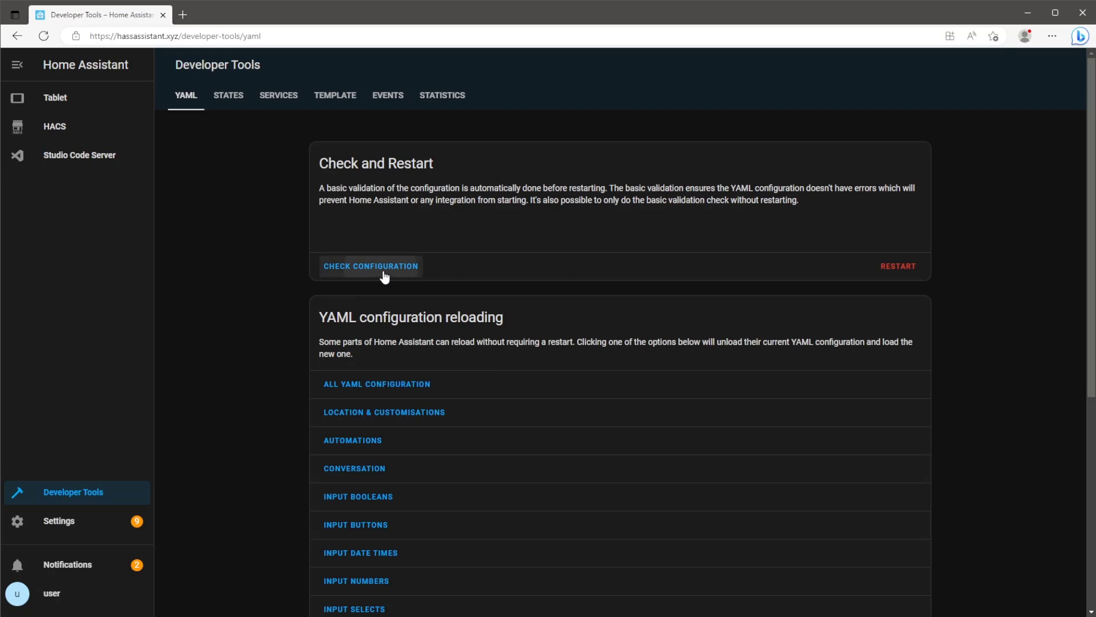
left_click(890, 266)
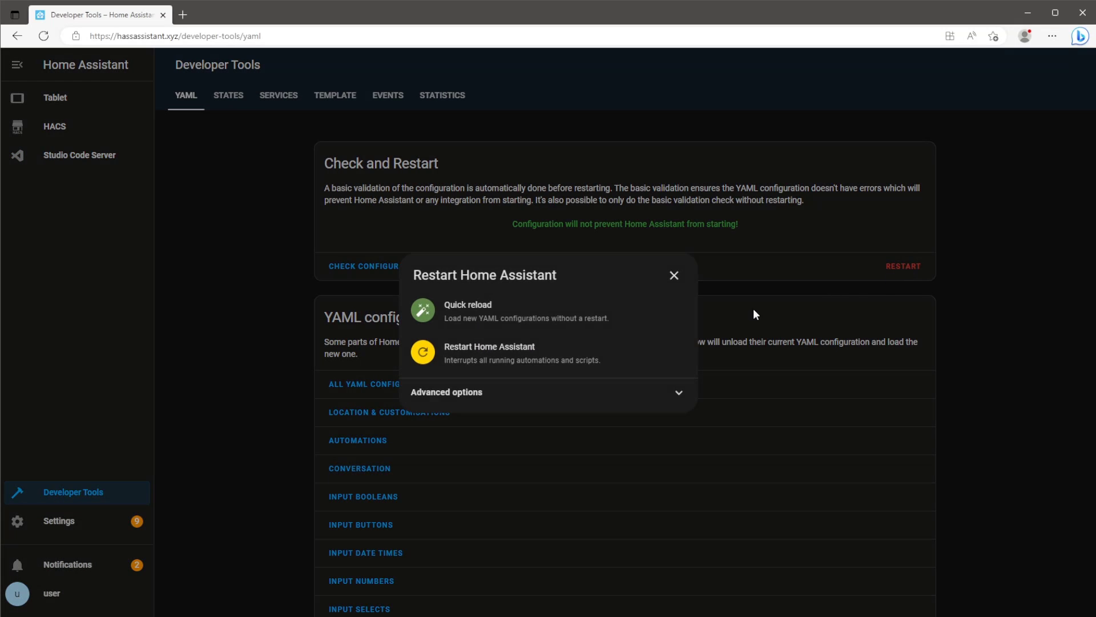
left_click(601, 358)
left_click(626, 364)
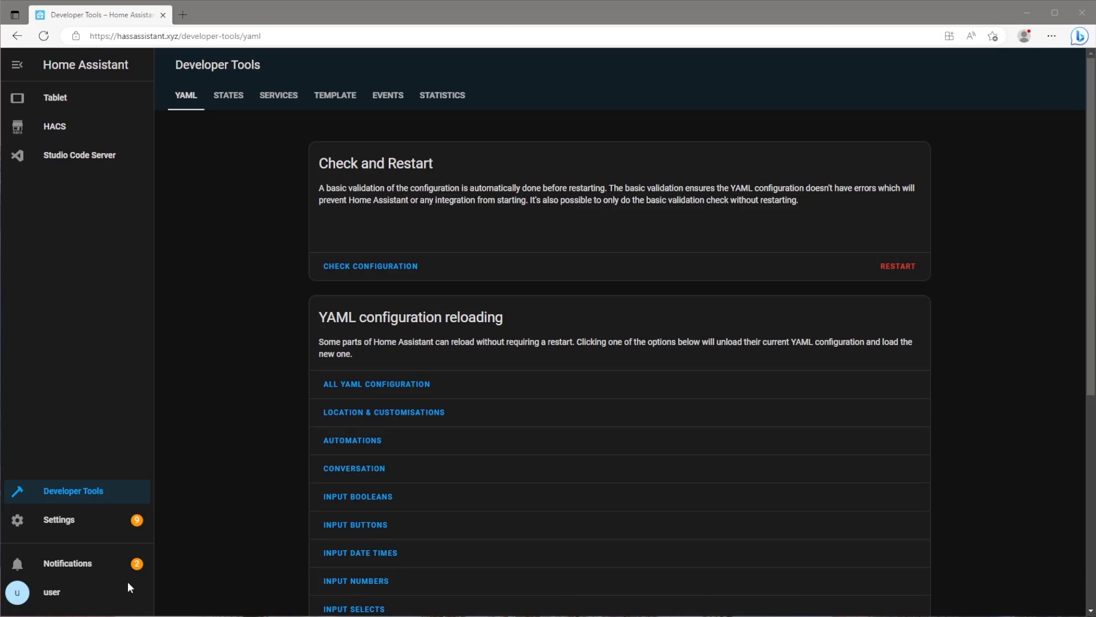
From the profile page, create a long-lived token named Teams and copy its value.
left_click(128, 591)
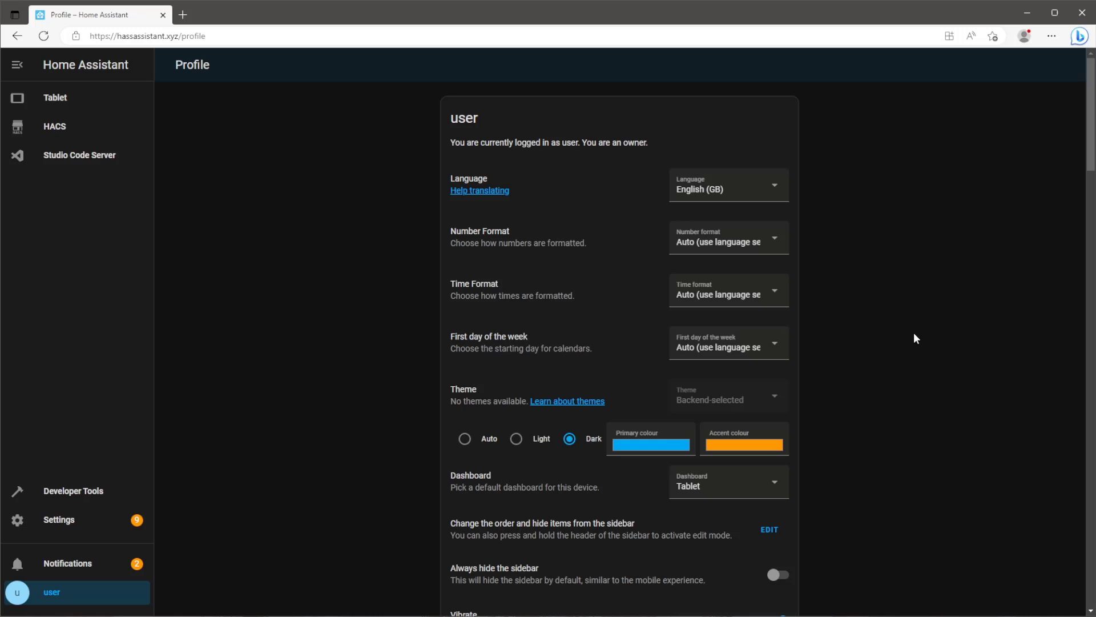
middle_click(925, 306)
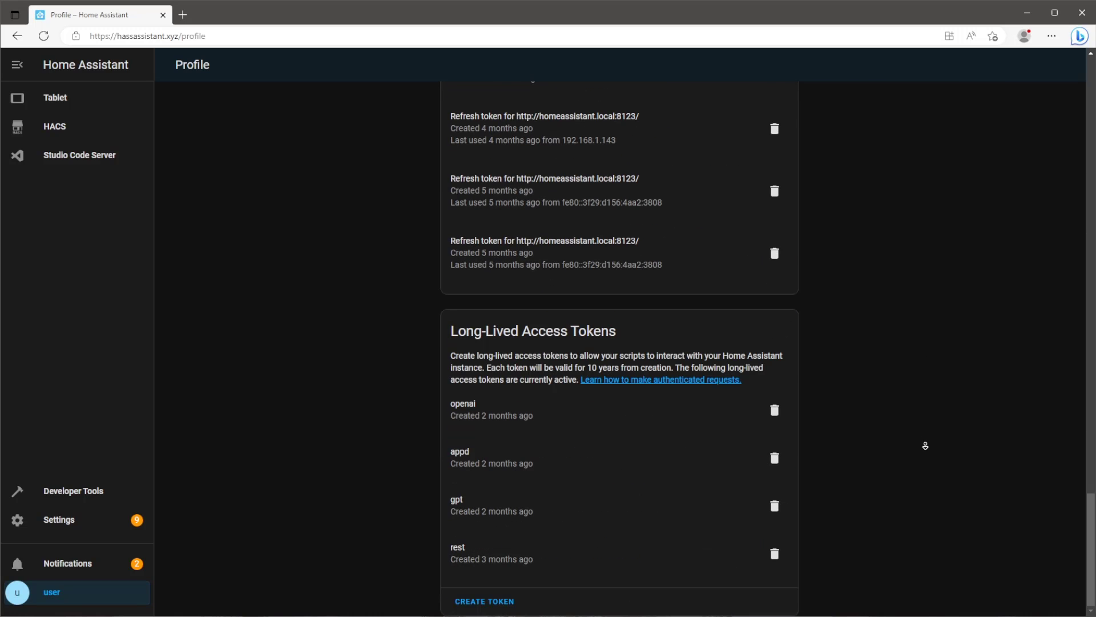
left_click(489, 601)
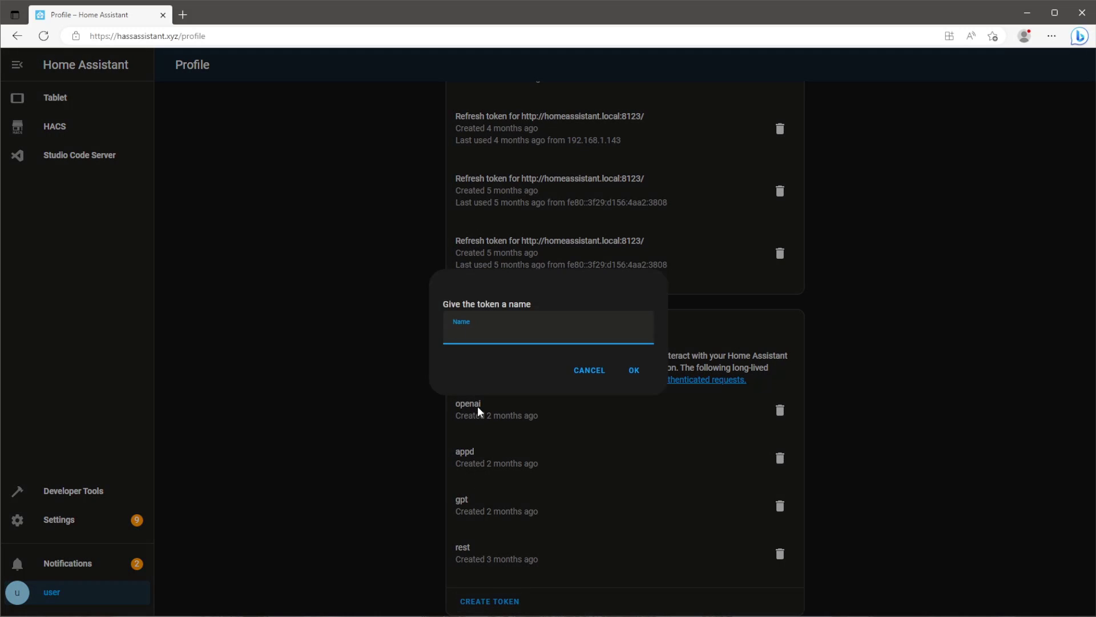
type("Teams")
left_click(631, 365)
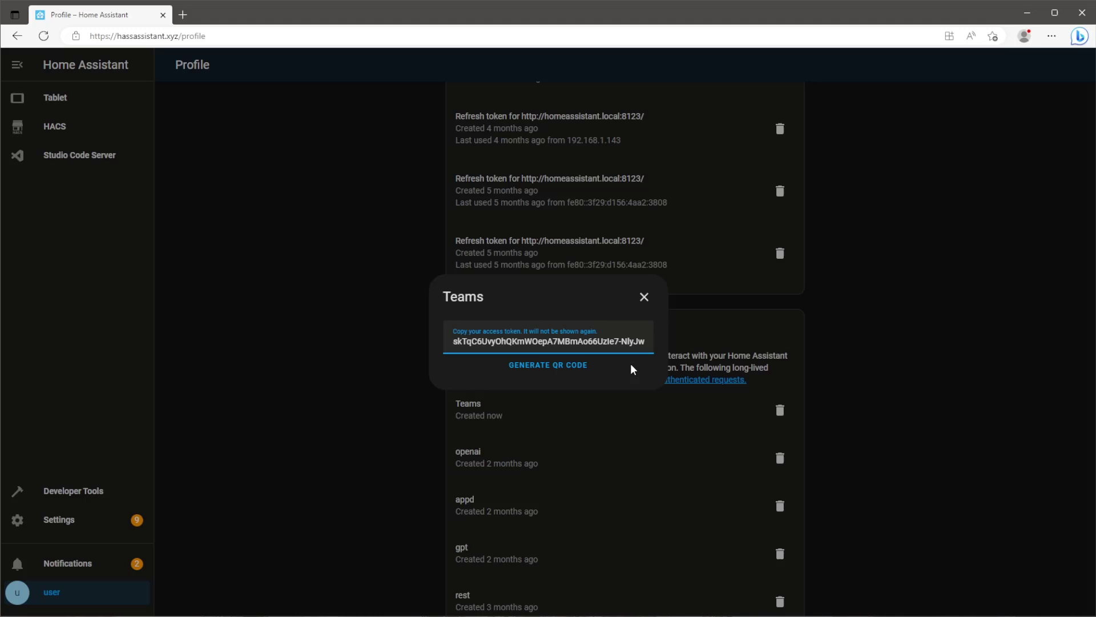
triple_click(602, 343)
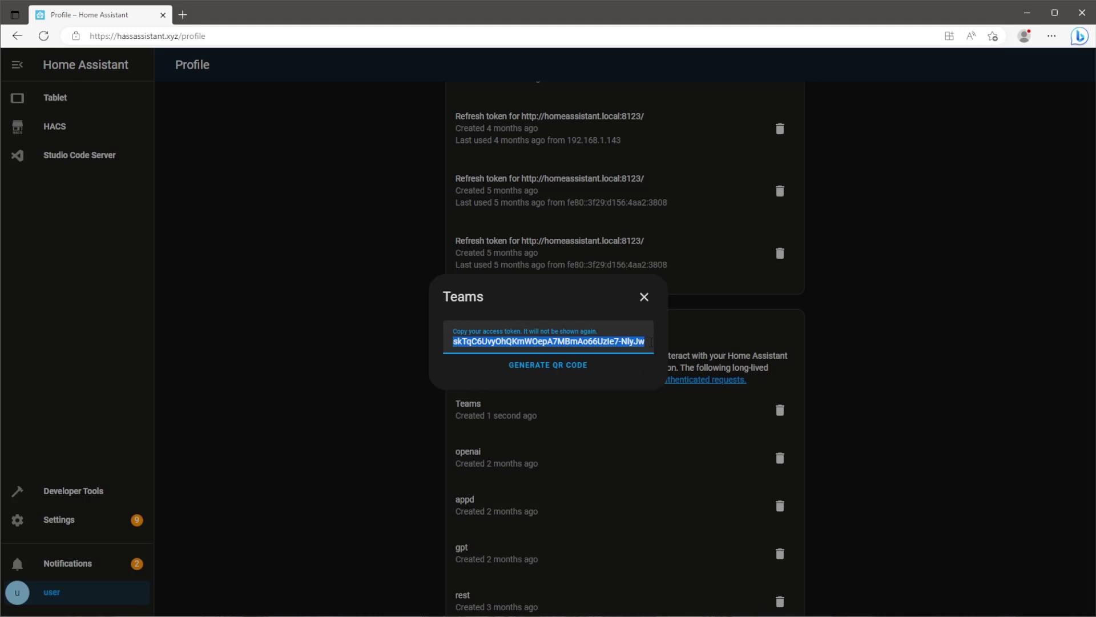
key("alt+Tab")
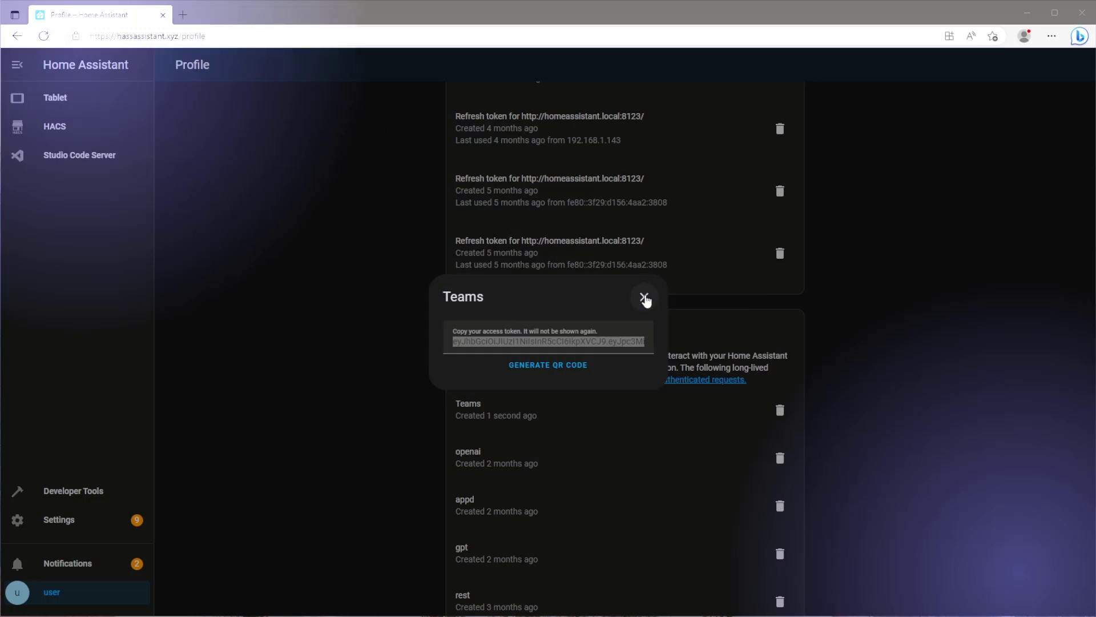
left_click(644, 296)
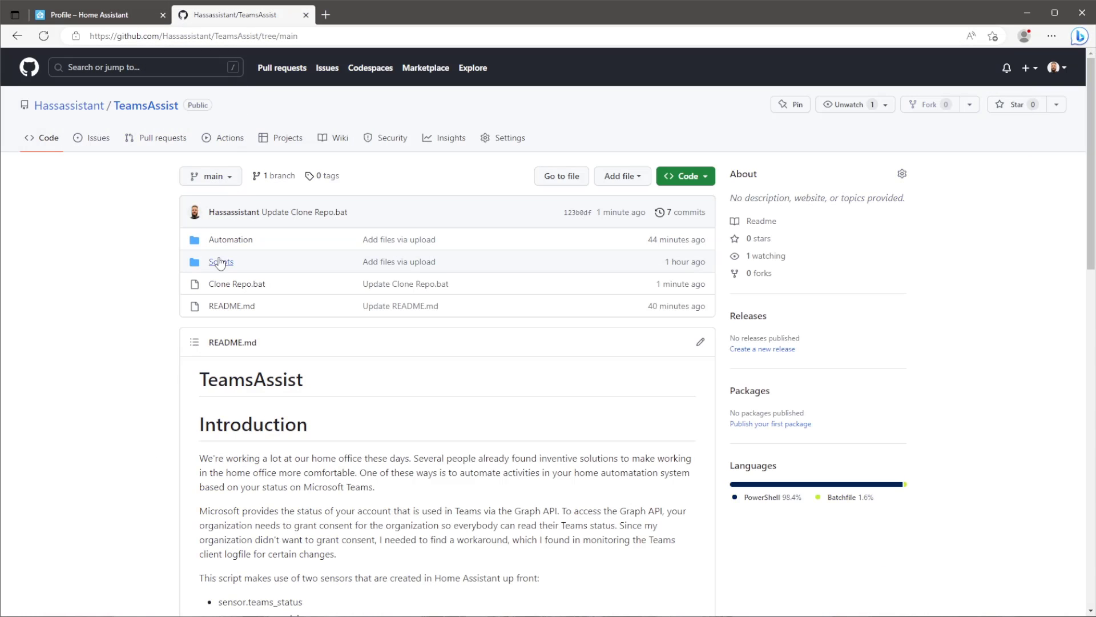
Look into the TeamsAssist Scripts folder, then view Clone Repo.bat from the repository root.
left_click(222, 262)
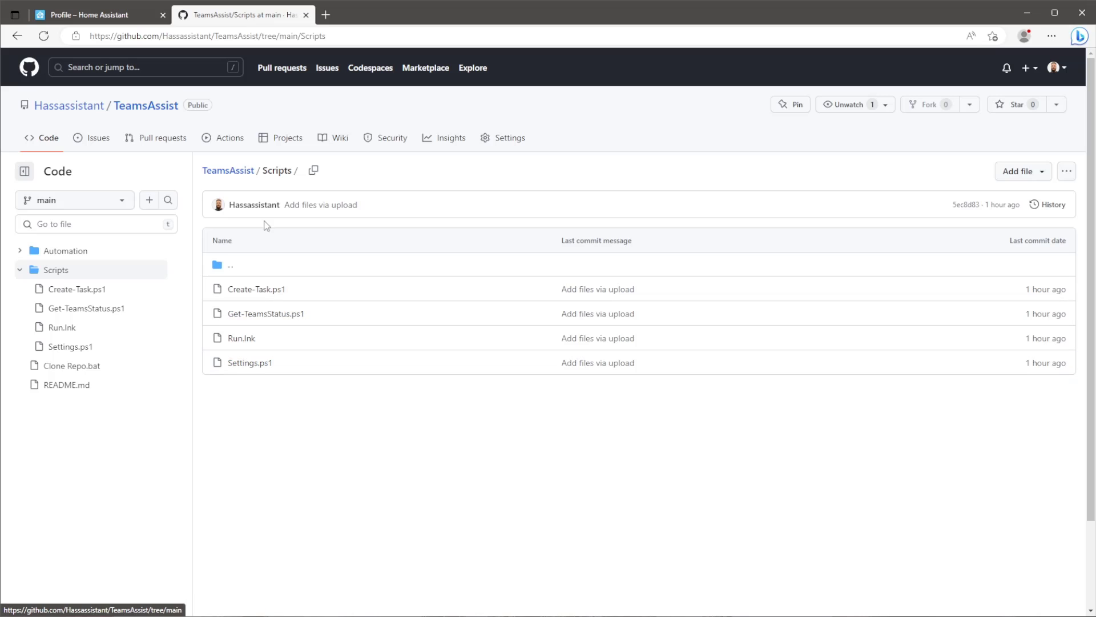
left_click(241, 175)
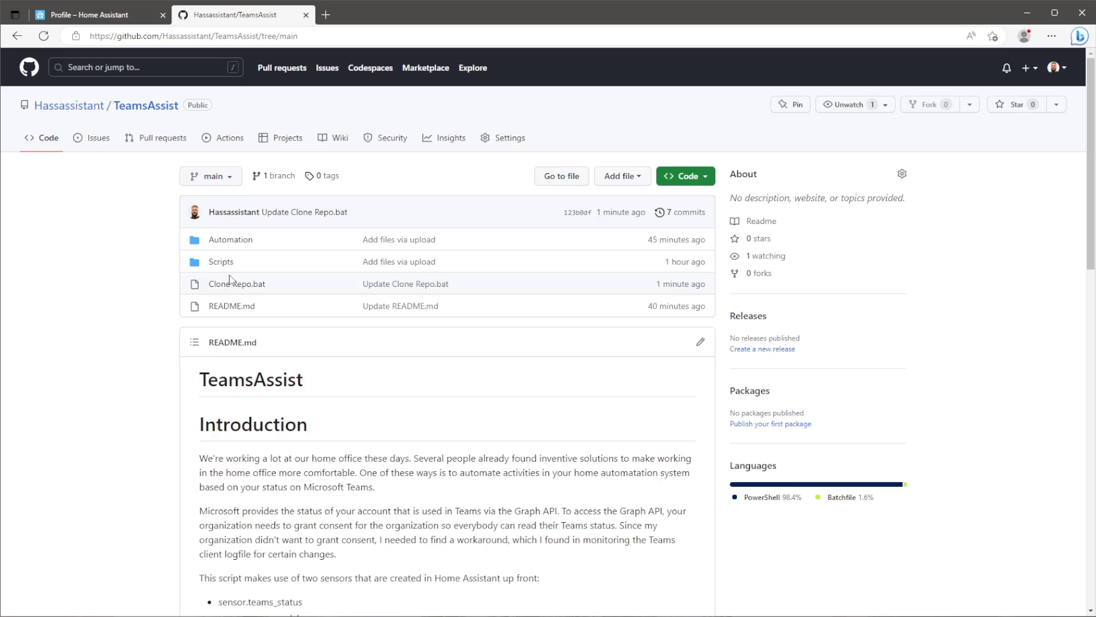
left_click(234, 285)
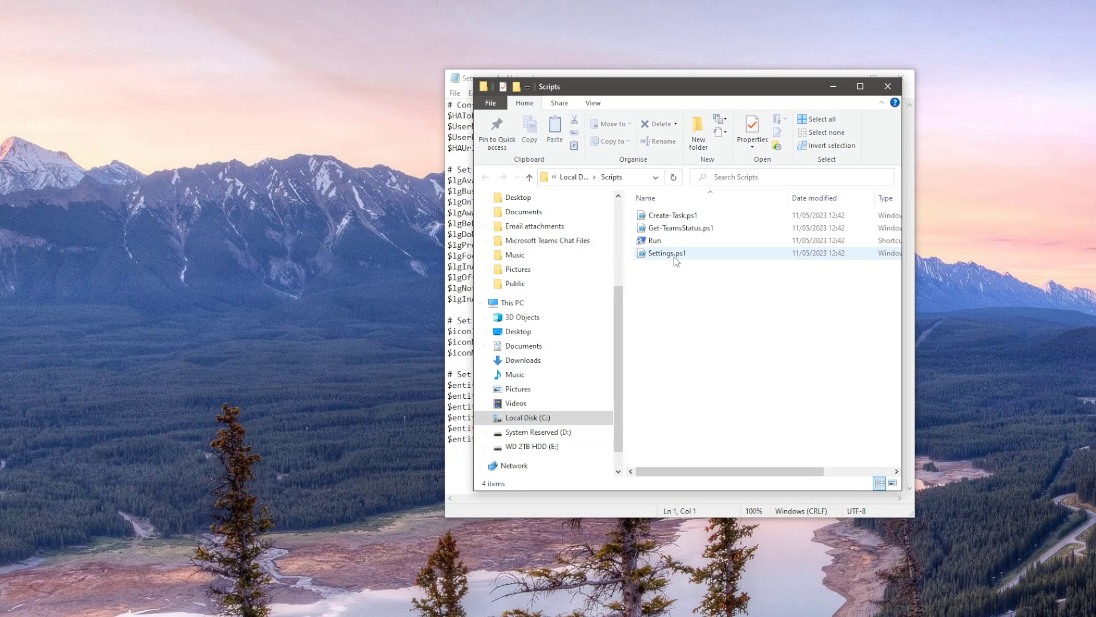
Check the C:\Scripts folder path, then bring the Settings.ps1 Notepad window forward.
left_click(603, 181)
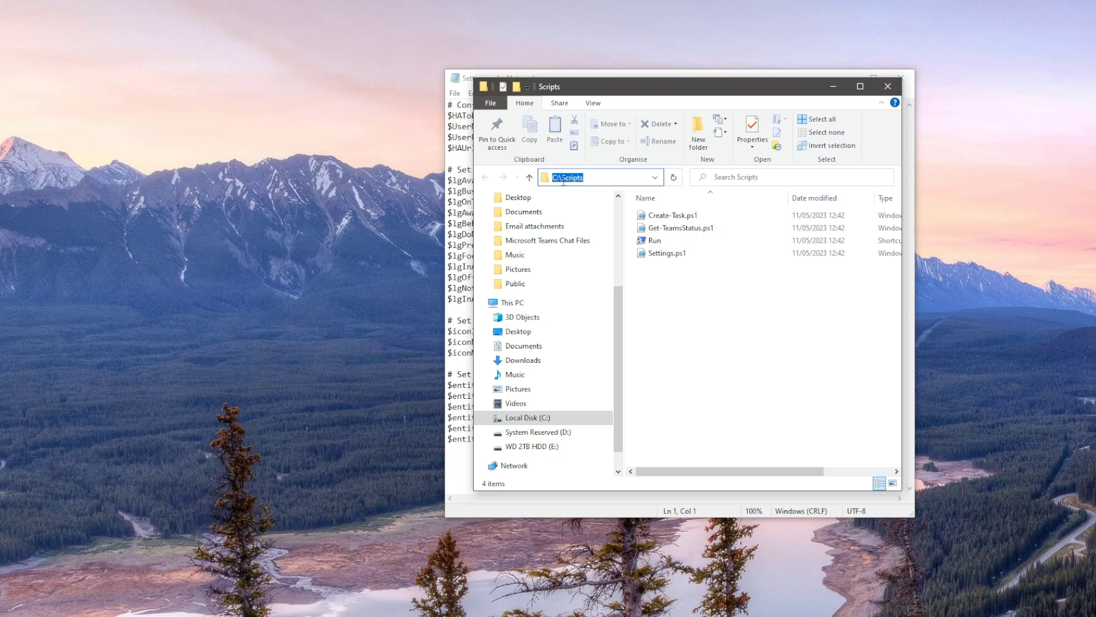
left_click(595, 71)
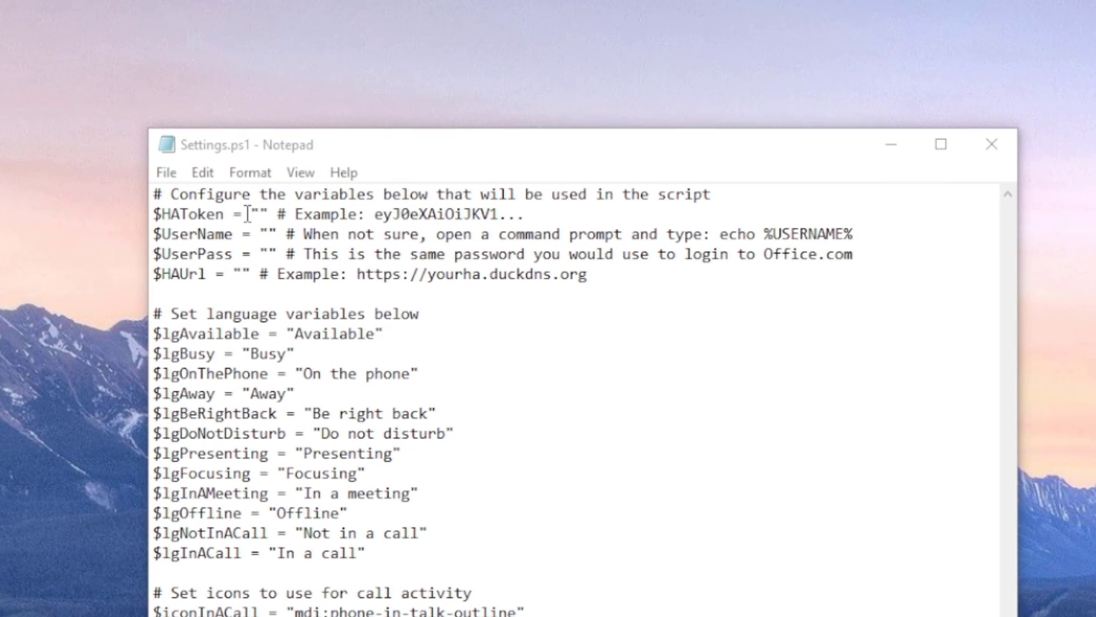
left_click(258, 214)
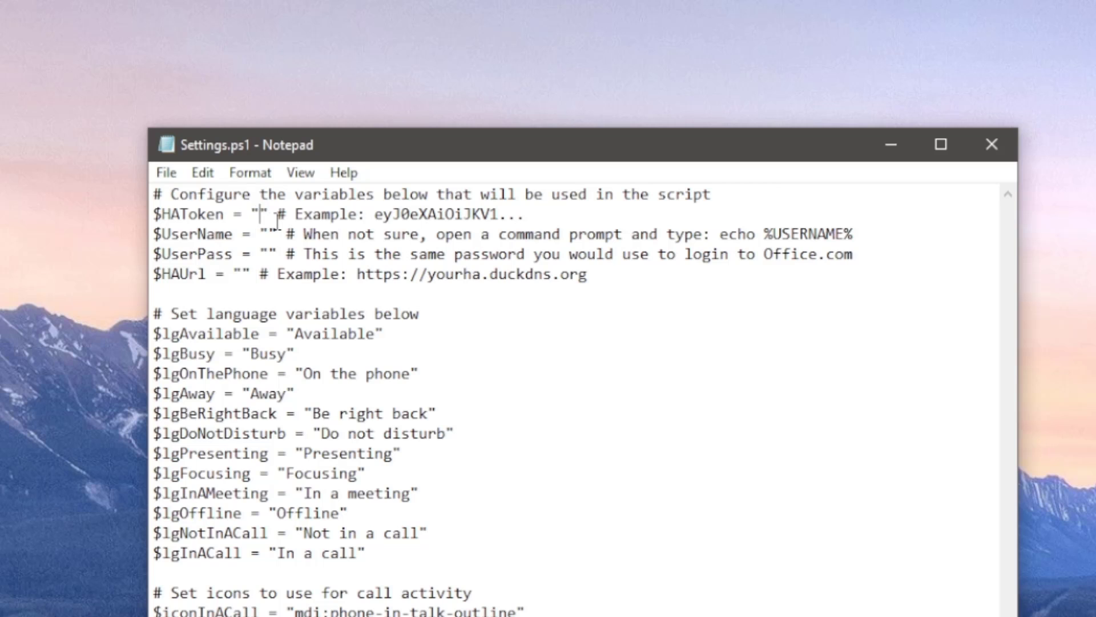
right_click(259, 214)
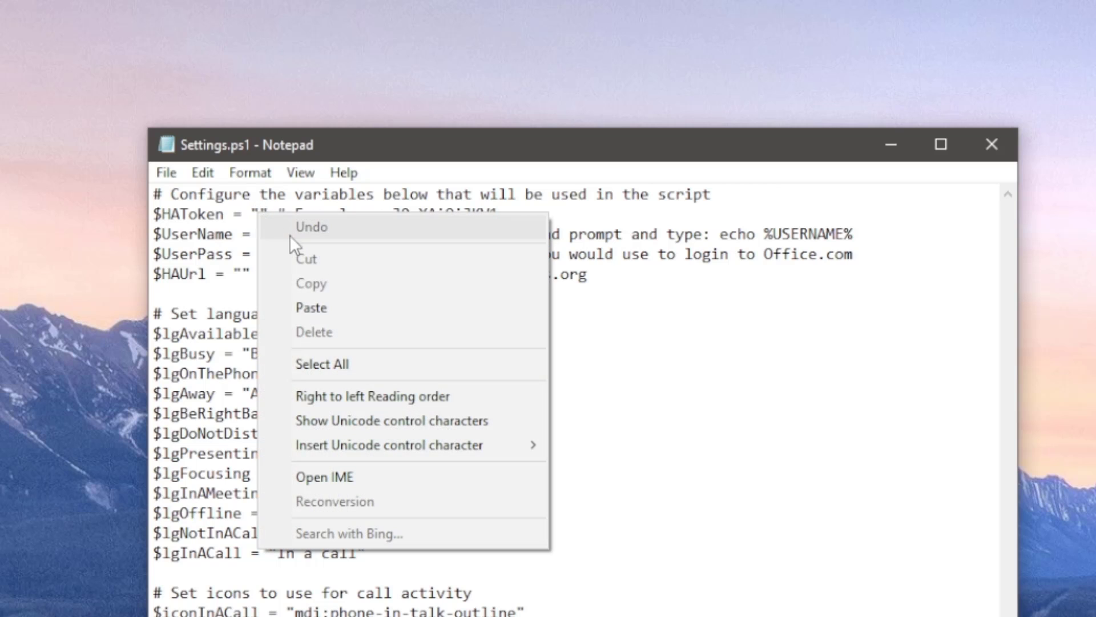
left_click(300, 305)
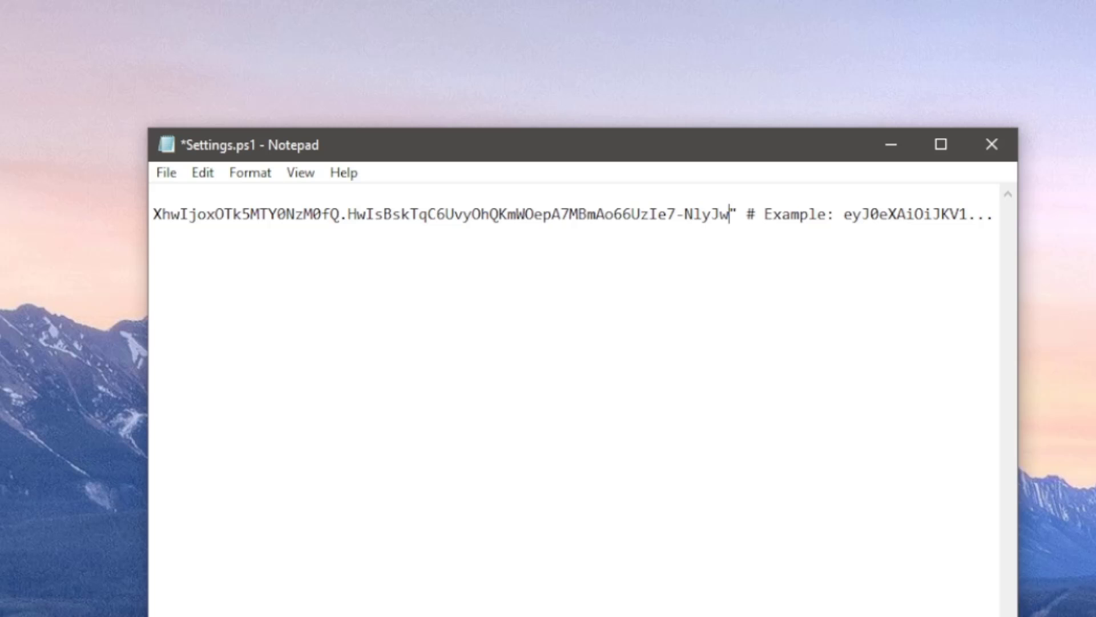
key("Home")
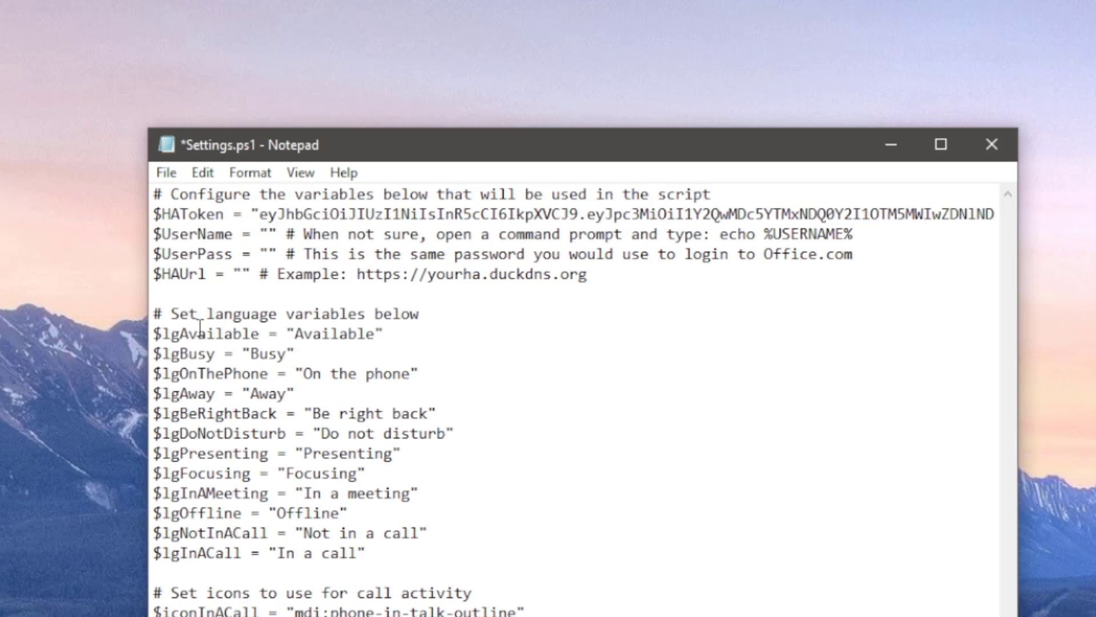
left_click(268, 234)
type("adamh")
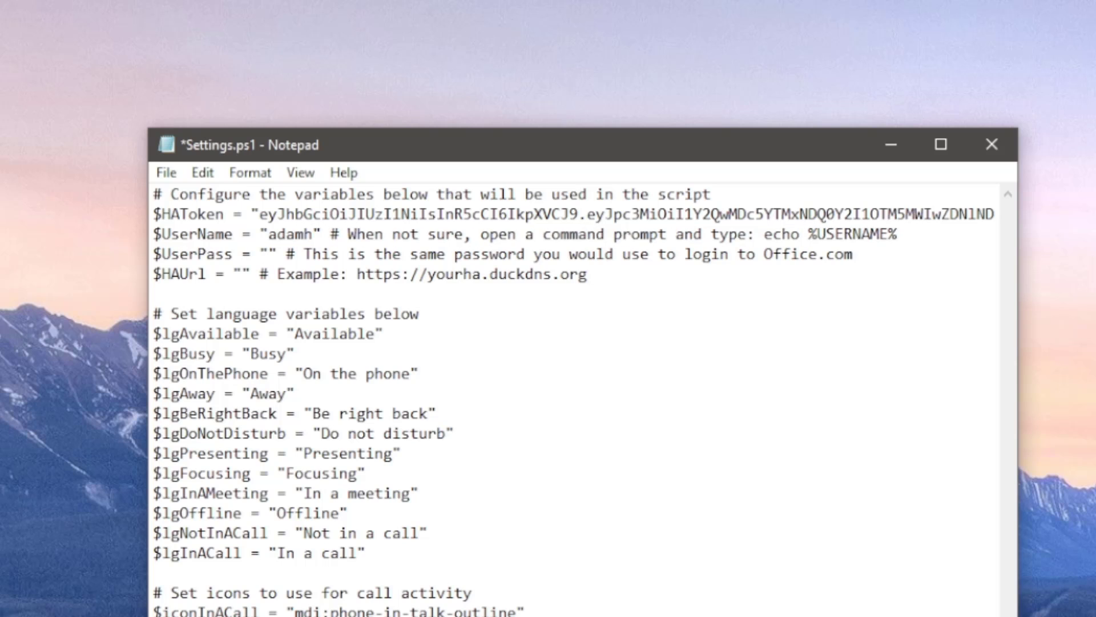
left_click(269, 254)
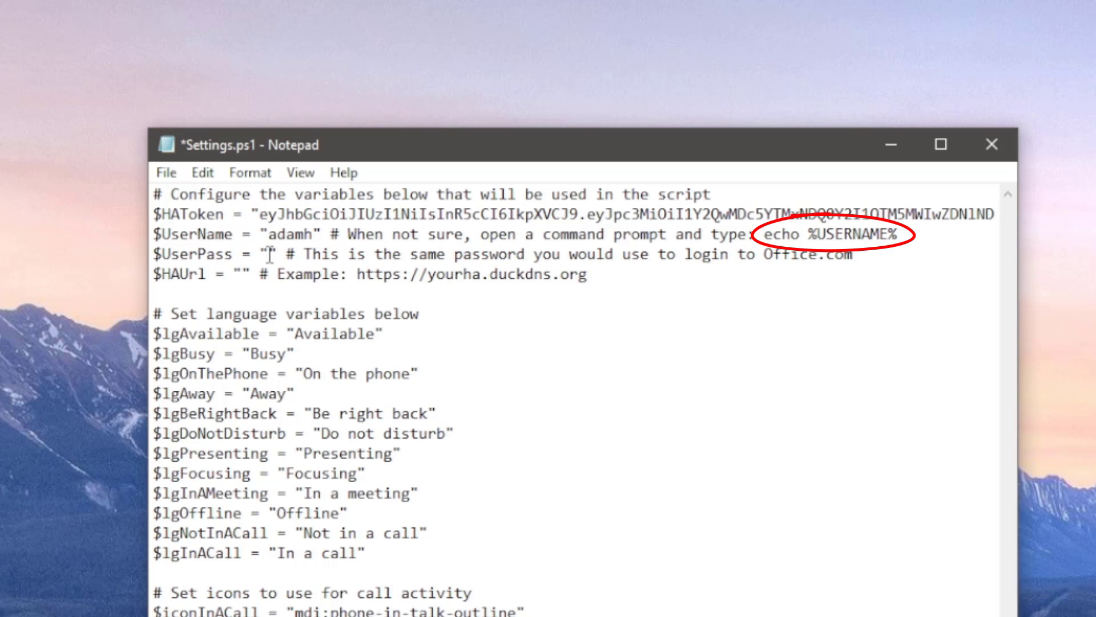
type("password")
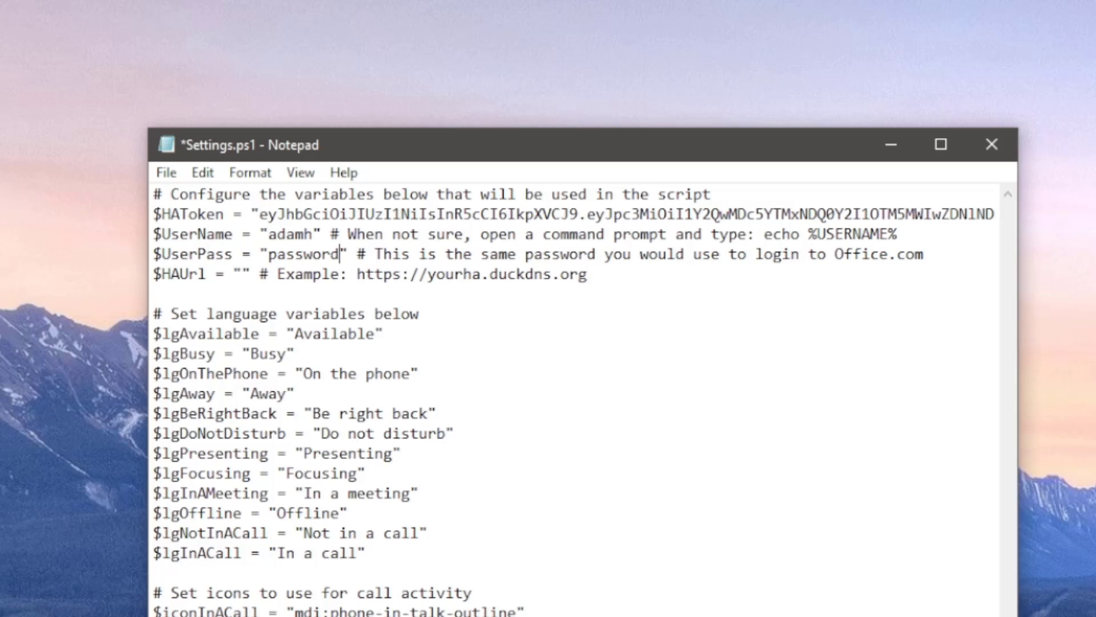
left_click(242, 273)
type("https://has")
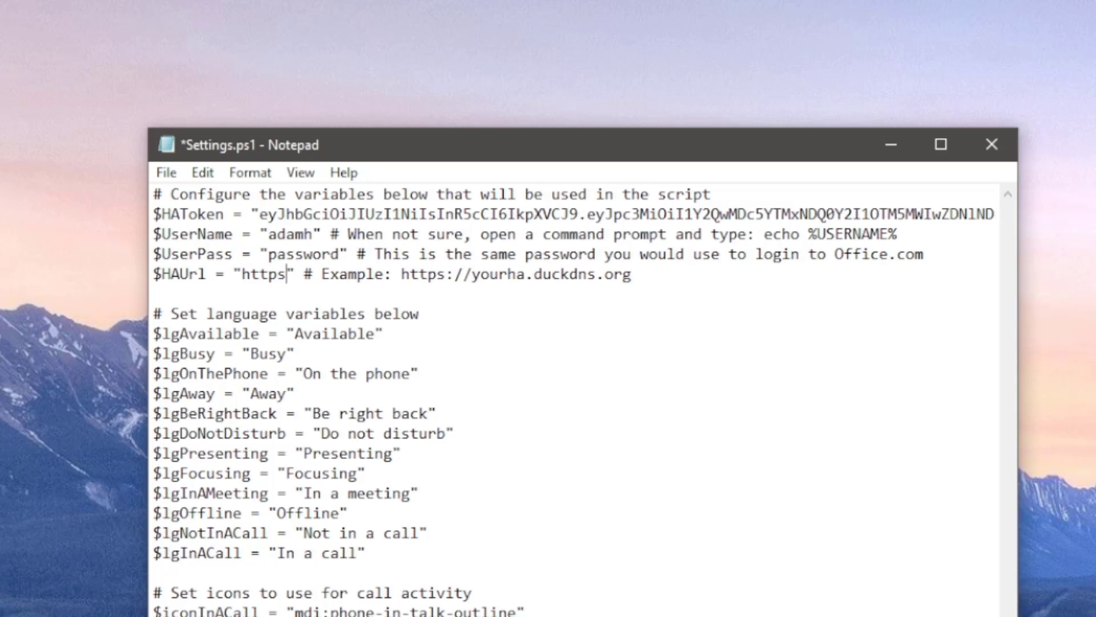
type("sassistant.")
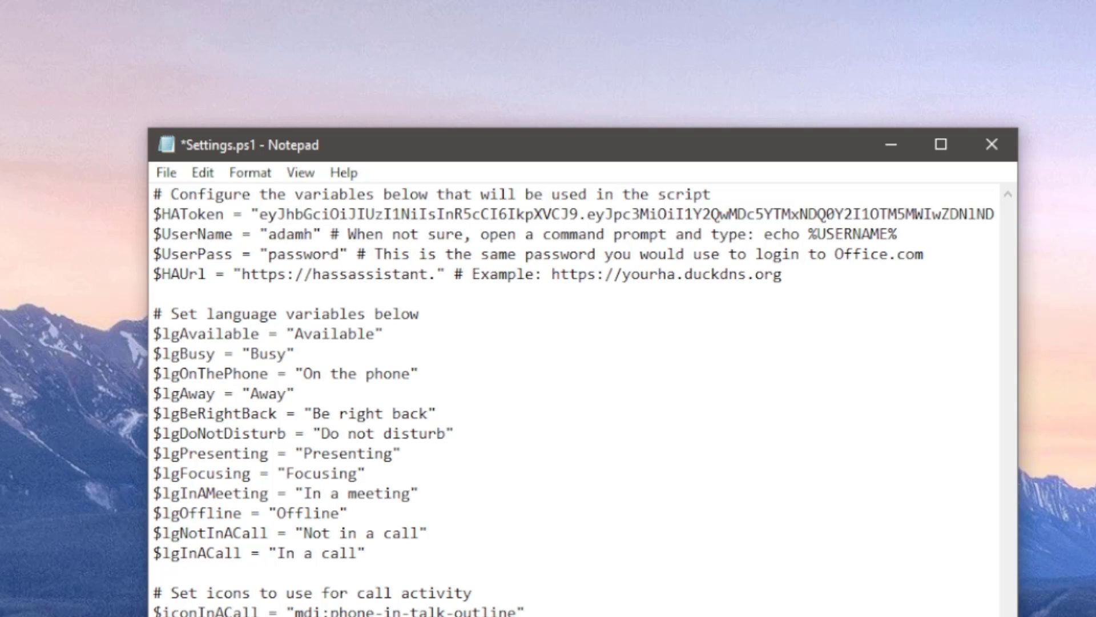
type("xyz")
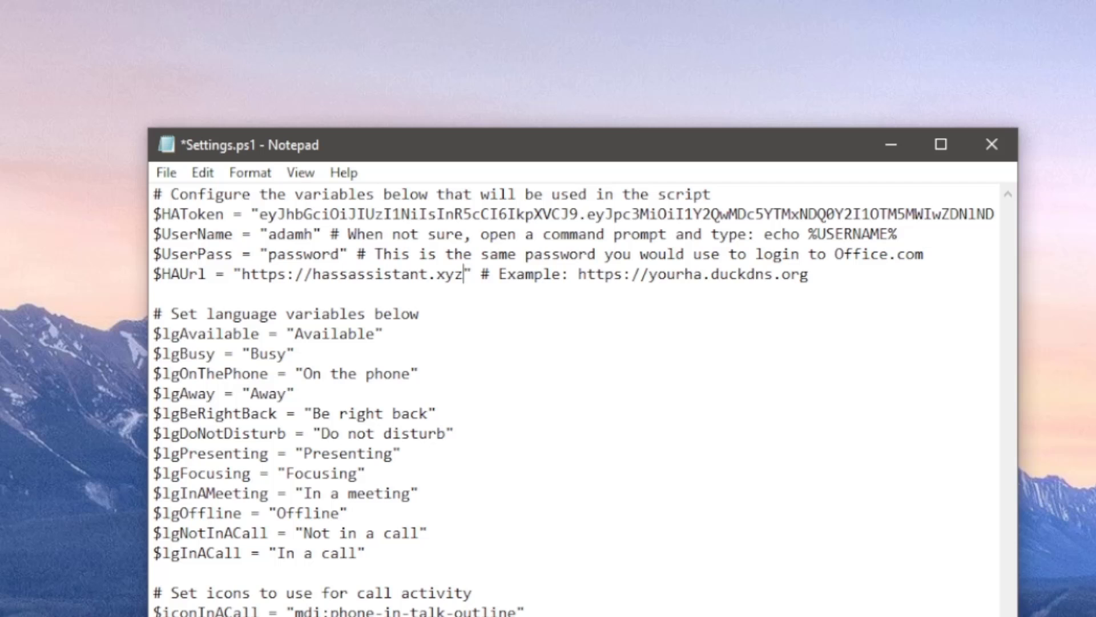
Save Settings.ps1 and close Notepad.
left_click(166, 173)
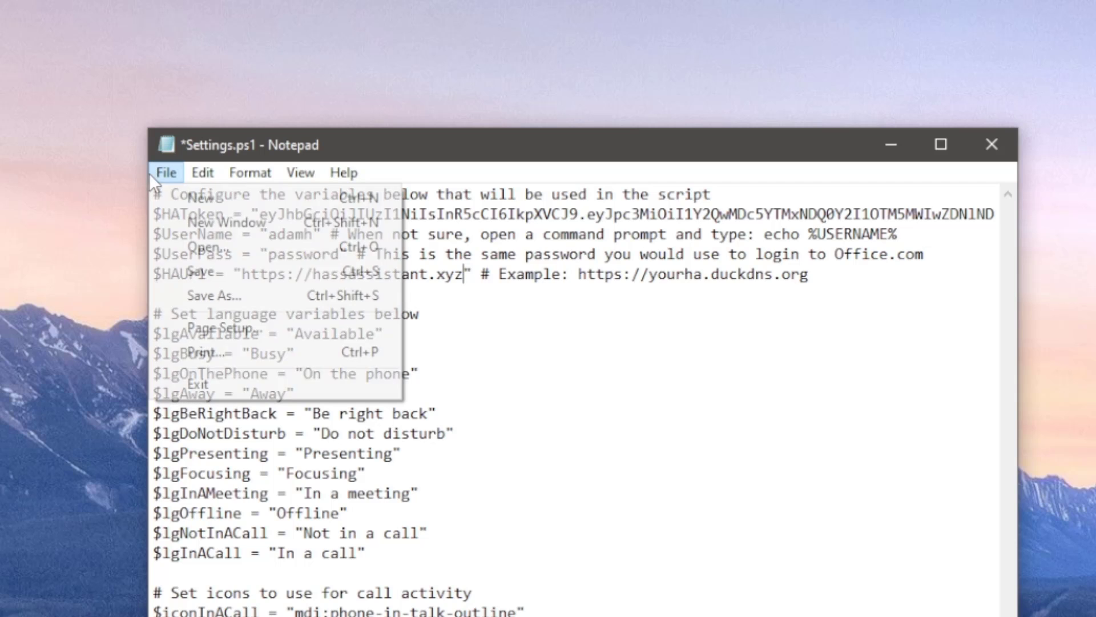
left_click(187, 270)
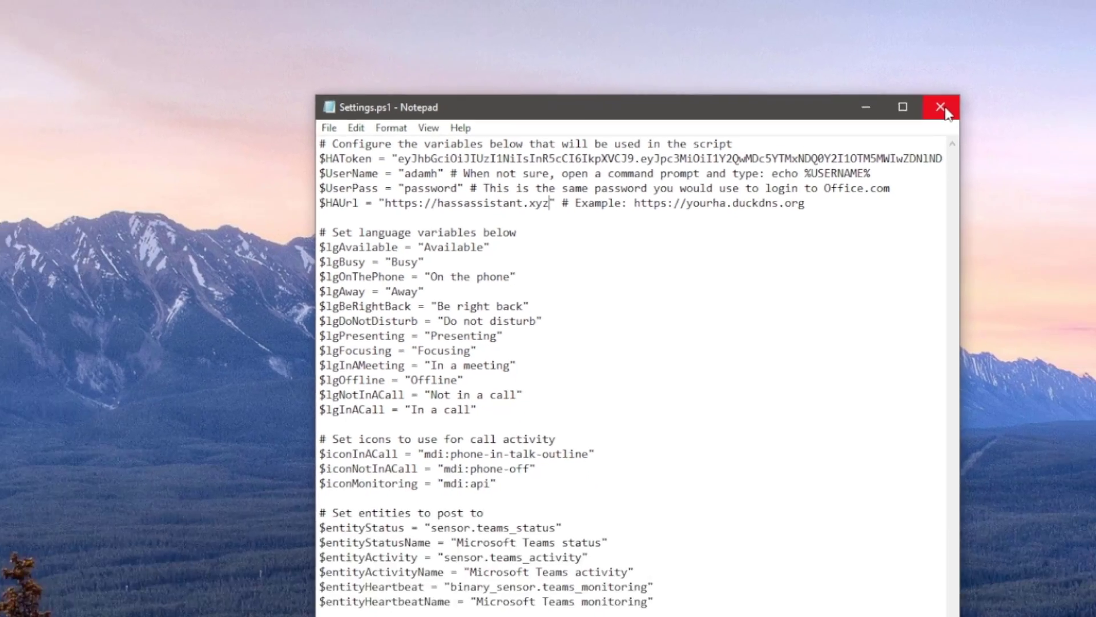
left_click(940, 107)
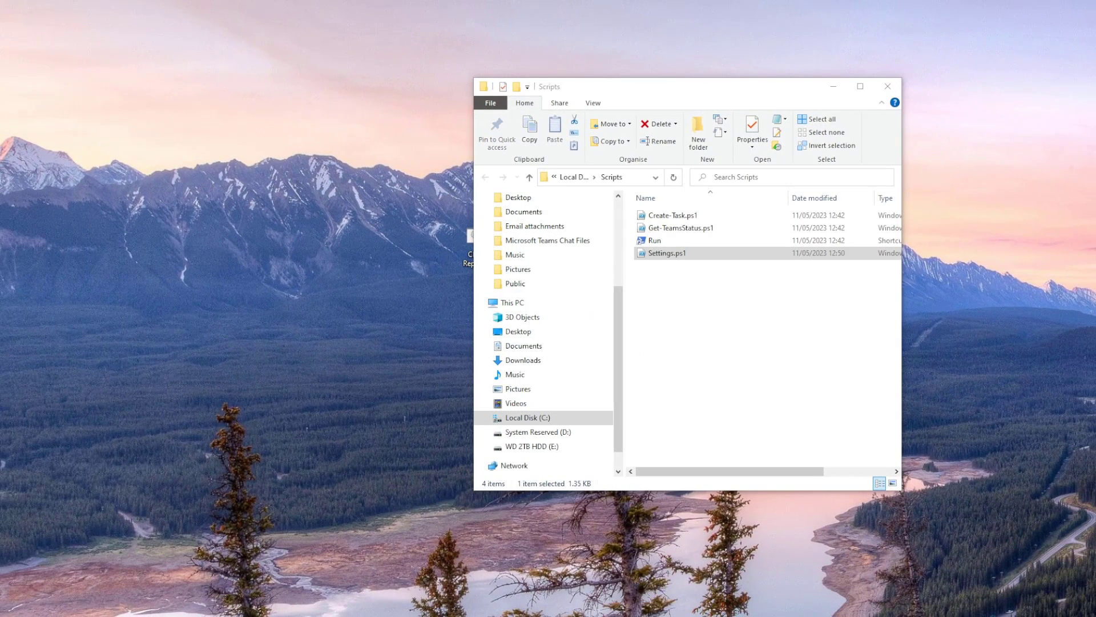
Launch the Run shortcut from C:\Scripts to start the Teams status script.
double_click(707, 242)
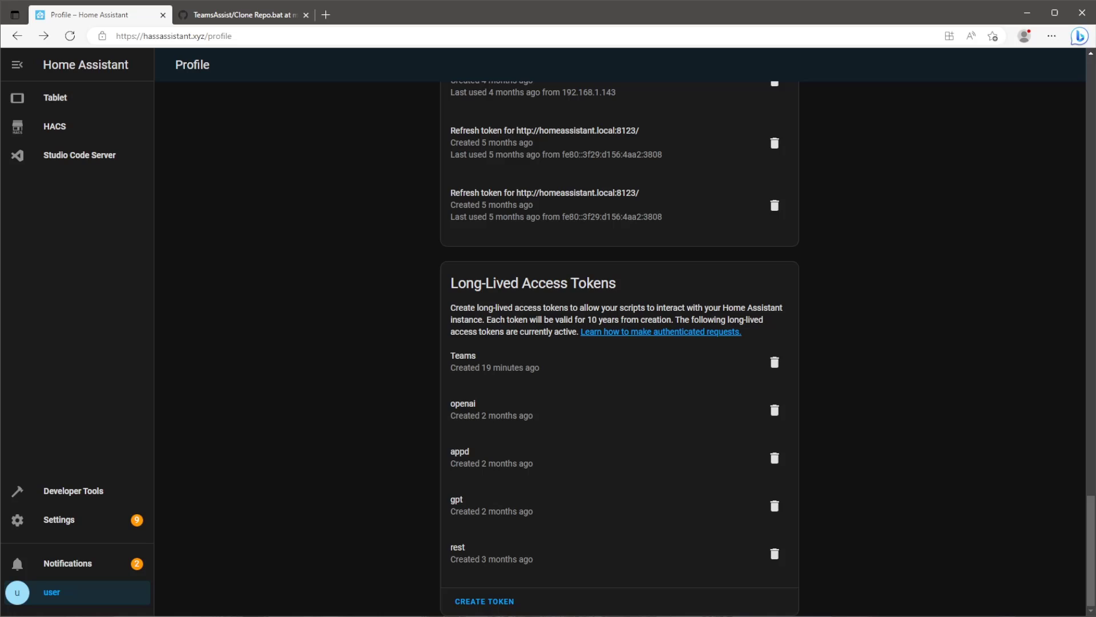
Filter Developer Tools states by 'team' to show sensor.teams_status Busy and sensor.teams_activity Not in a call.
left_click(95, 496)
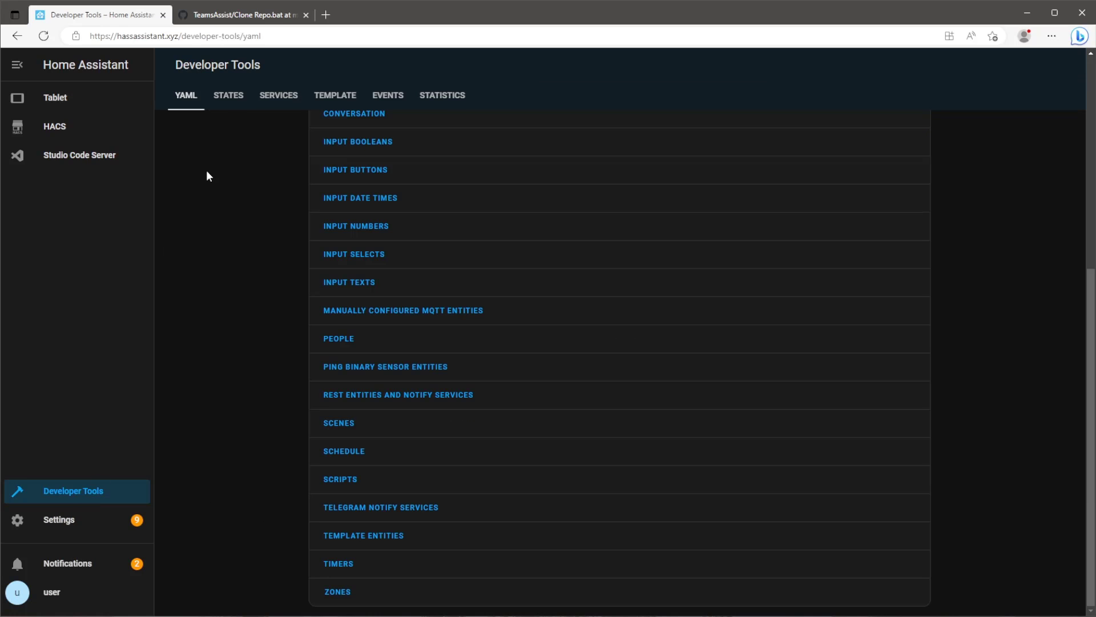
left_click(224, 103)
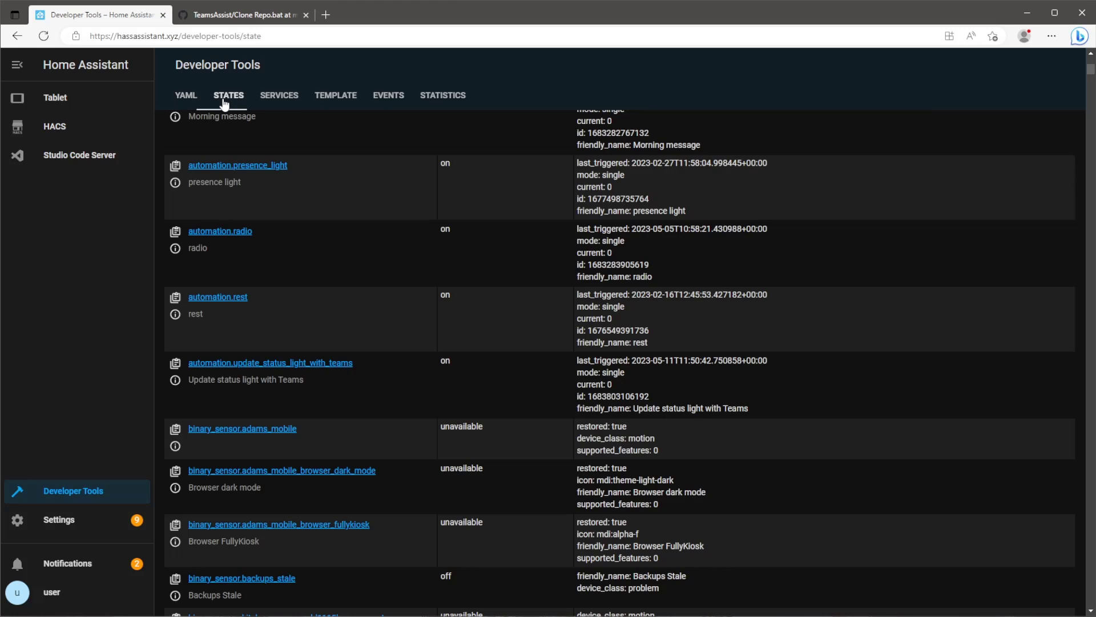
scroll(320, 237, "up", 6)
left_click(322, 237)
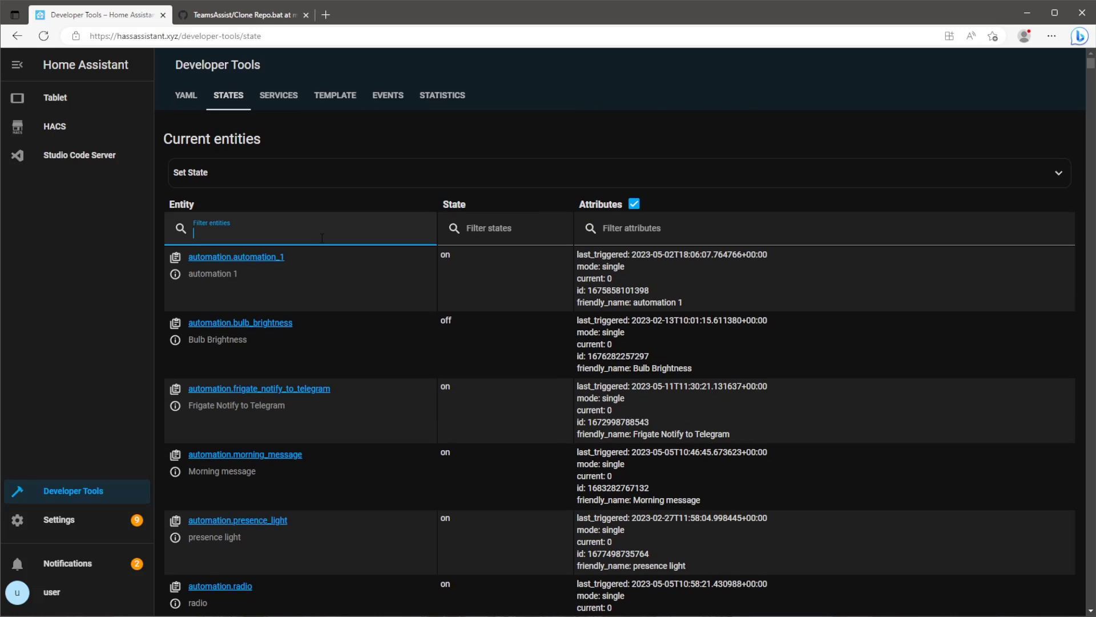
type("teams")
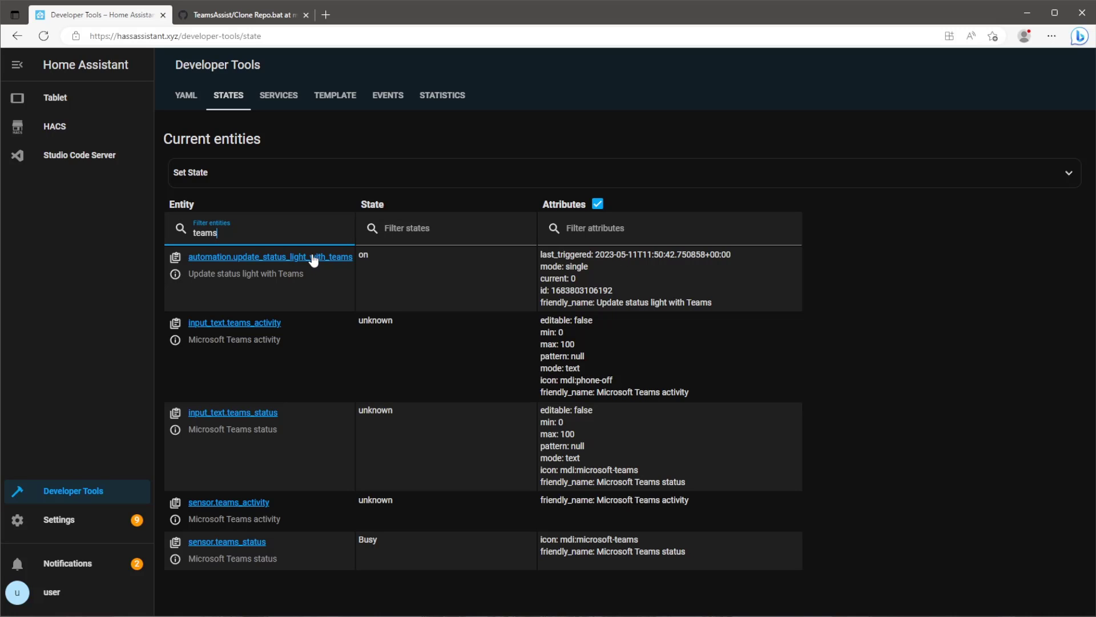
left_click_drag(386, 537, 353, 539)
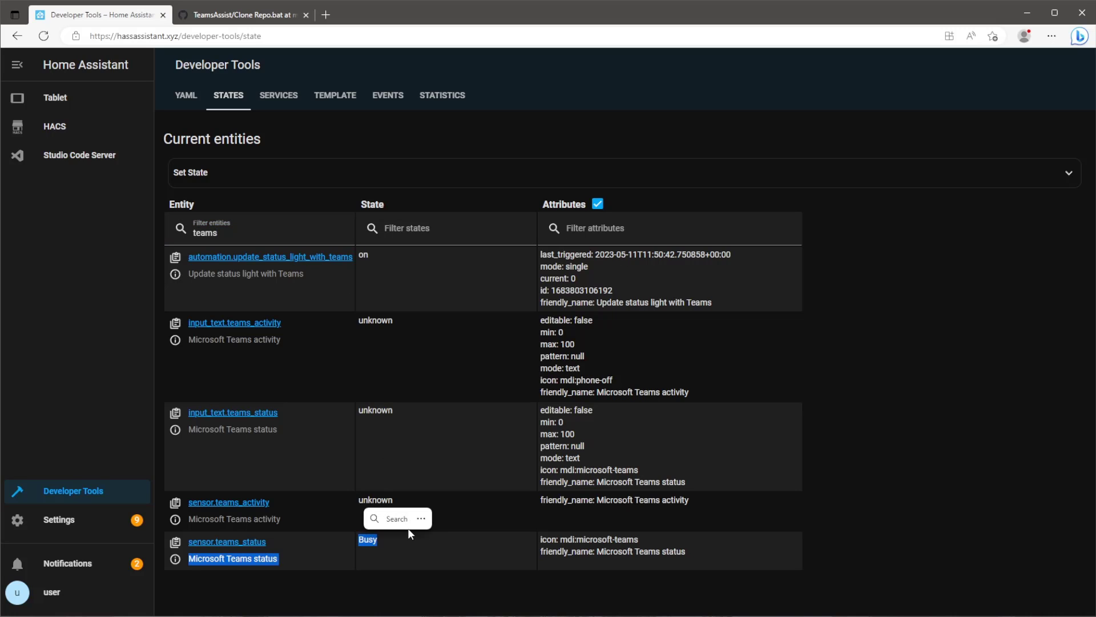
left_click(410, 538)
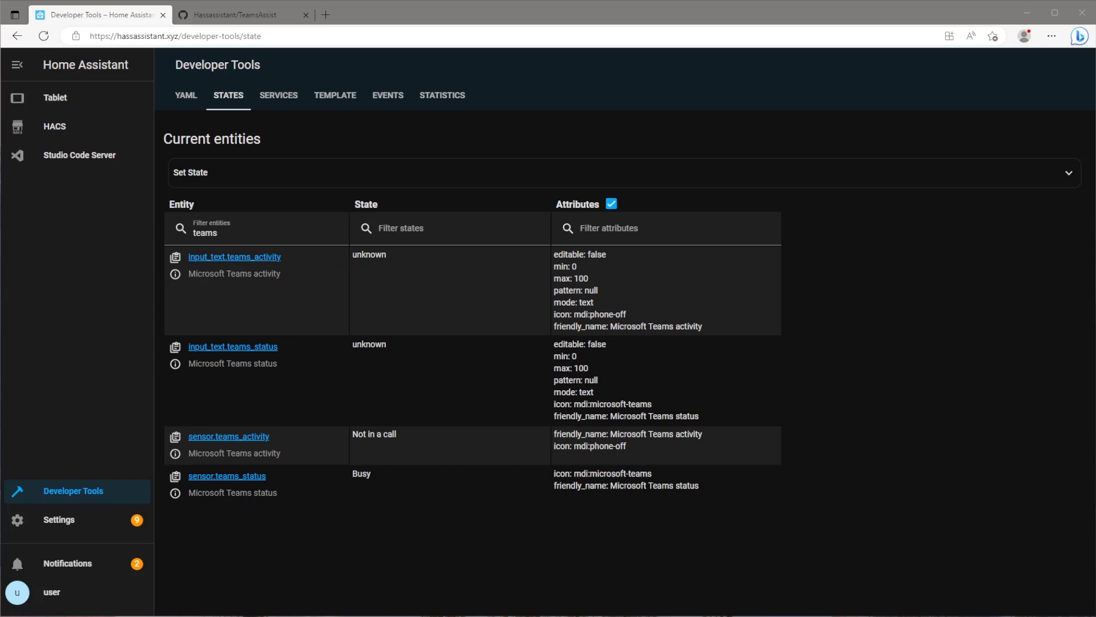
Launch the TeamsAssist teams-light.yaml Import Blueprint link and open it in your Home Assistant instance.
left_click(266, 19)
scroll(461, 276, "down", 15)
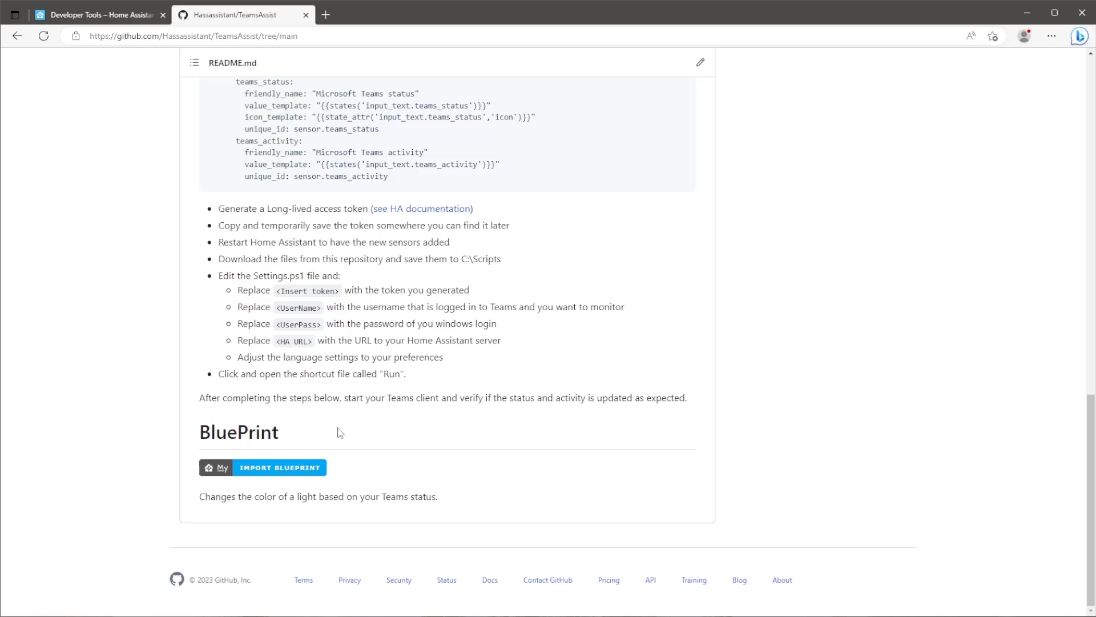
left_click(263, 473)
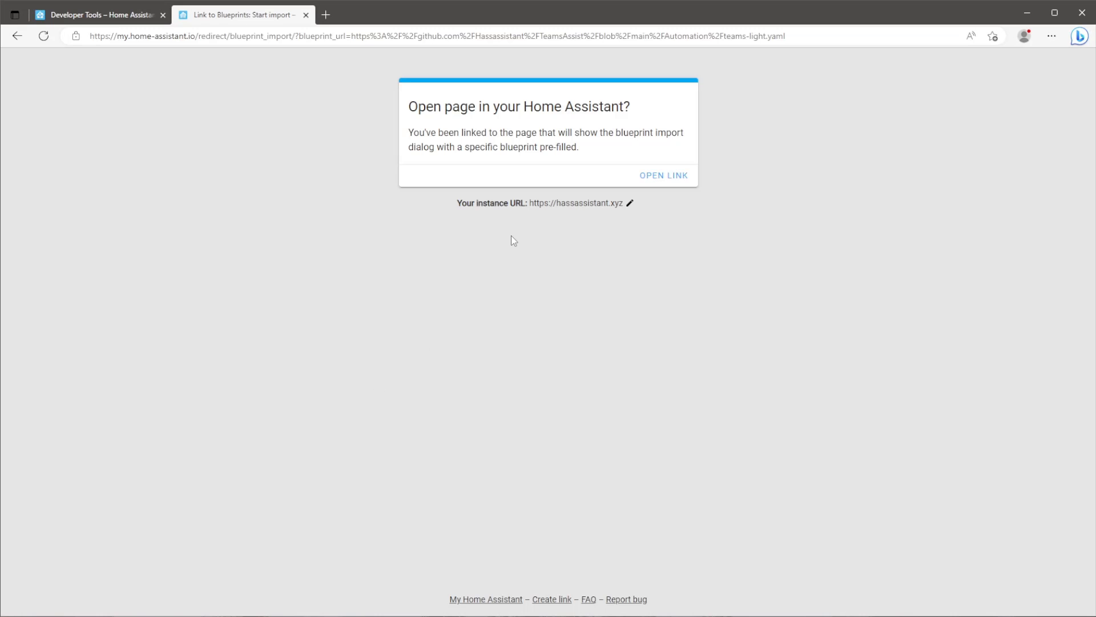
left_click_drag(530, 207, 635, 217)
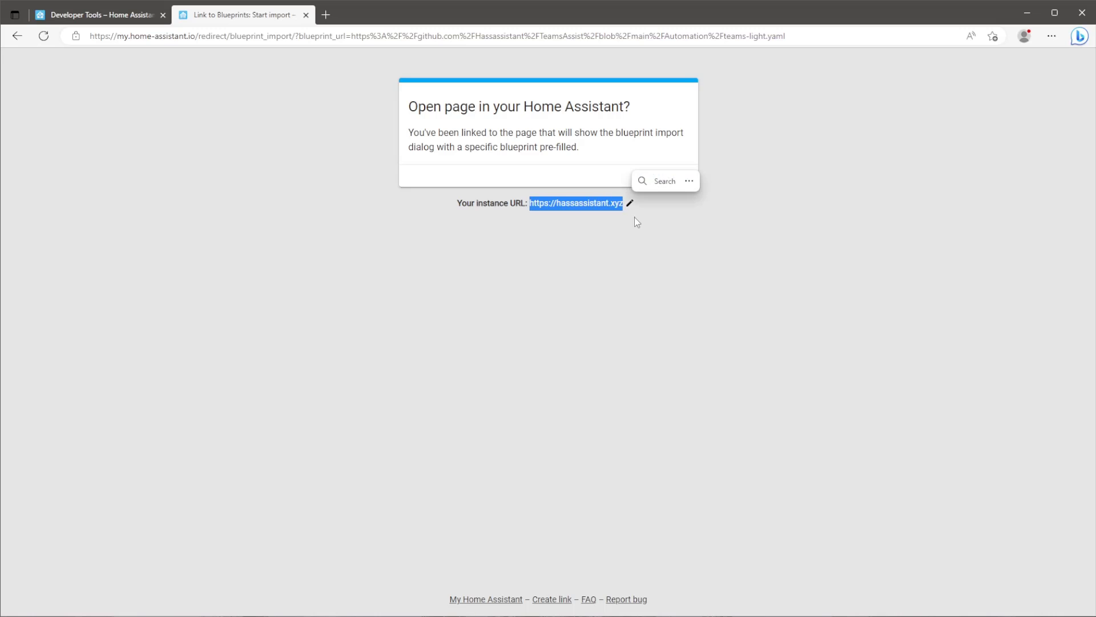
left_click(650, 226)
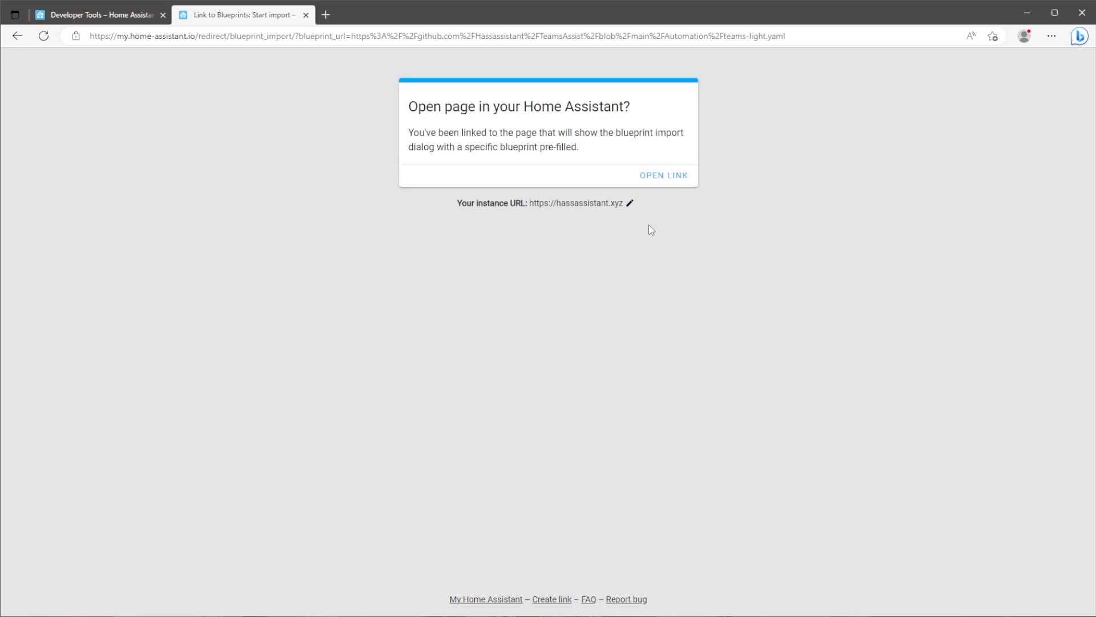
left_click(676, 180)
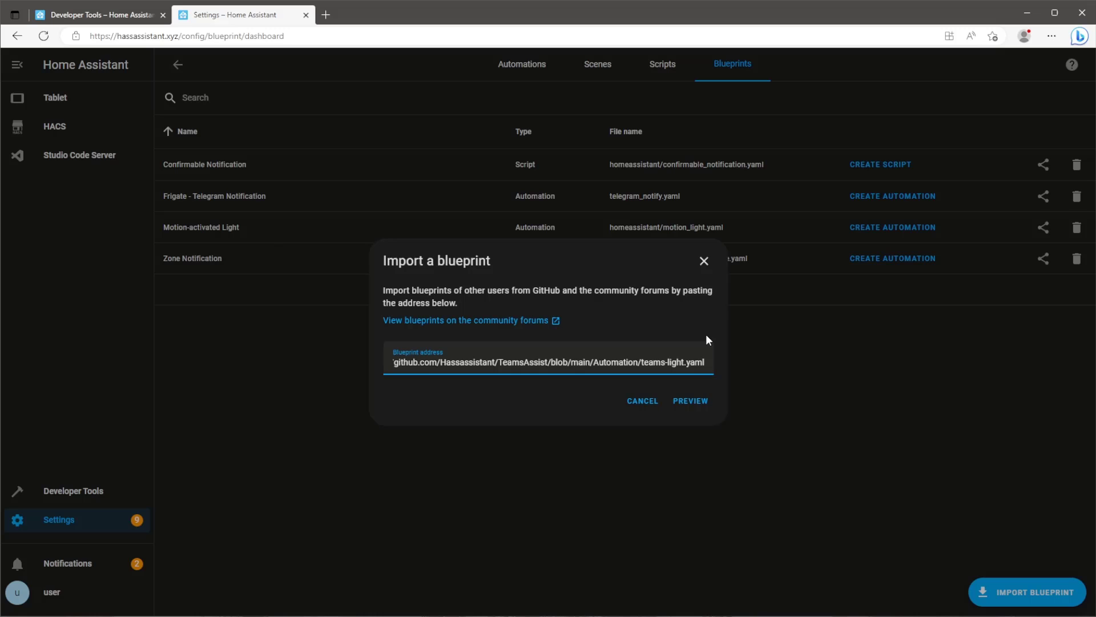
Preview and import the 'Update status light with Teams' blueprint, then start an automation from it.
left_click(691, 402)
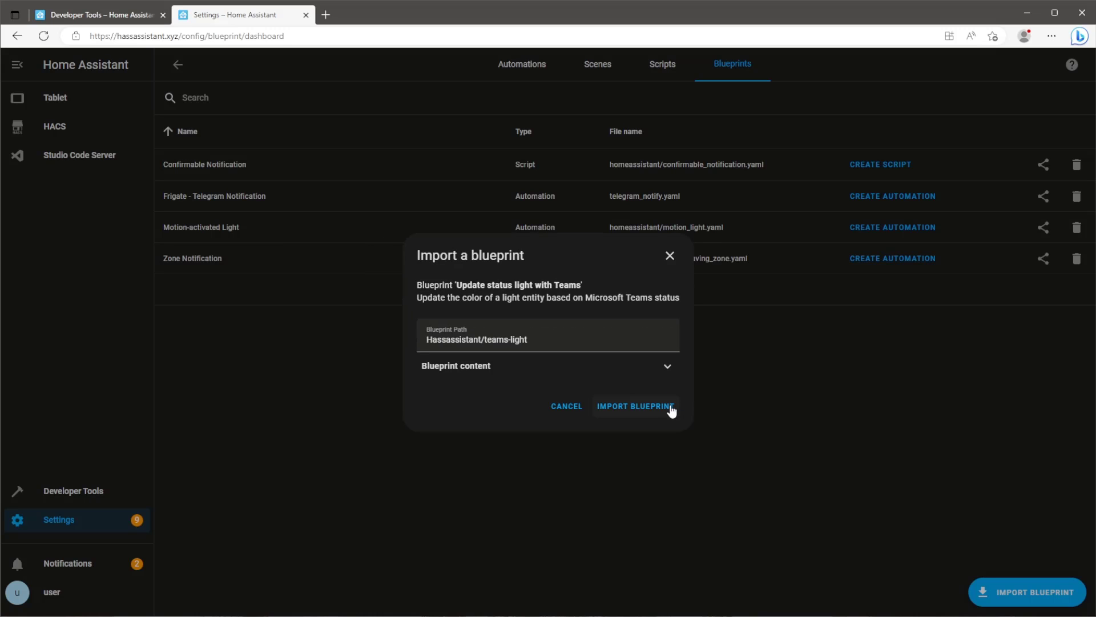
left_click(670, 407)
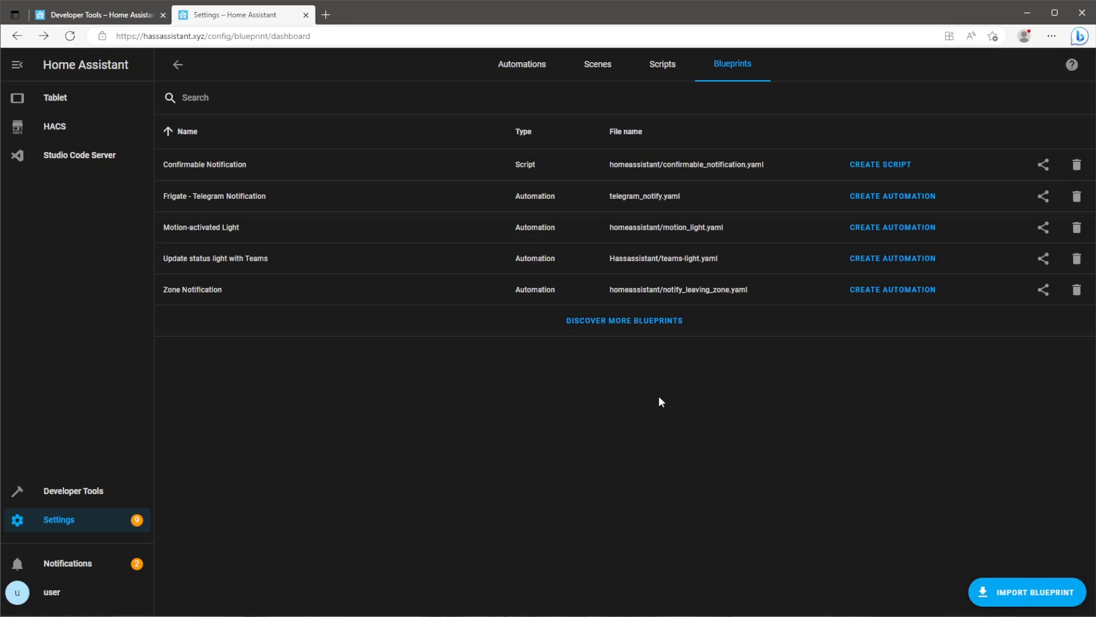
left_click(865, 263)
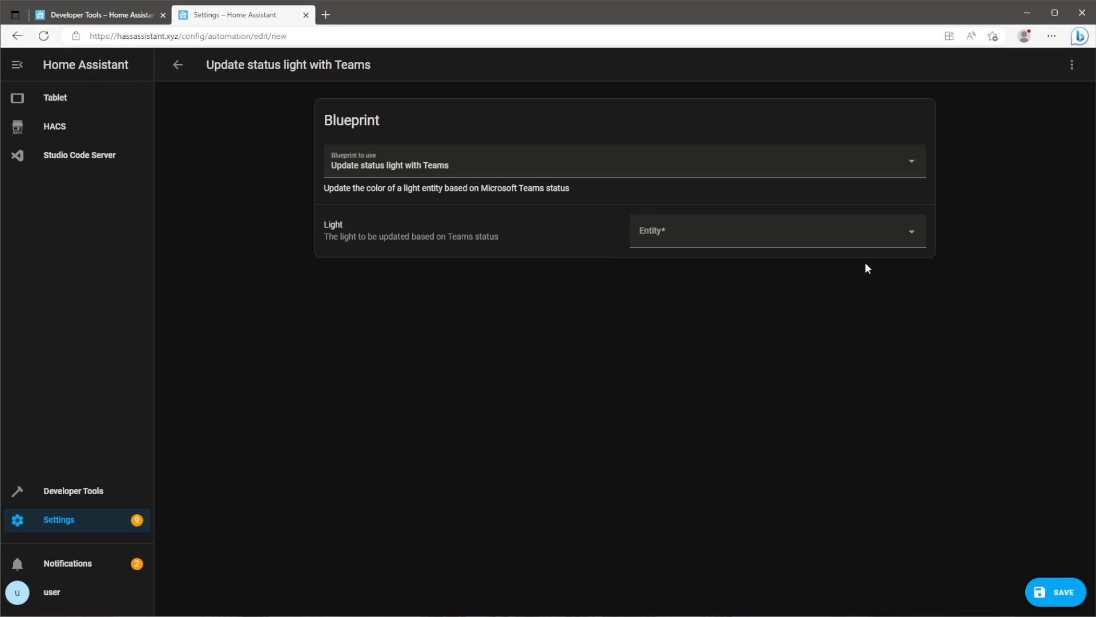
Set the automation's light to Loft Bulb Far and save it as 'Update status light with Teams'.
left_click(819, 236)
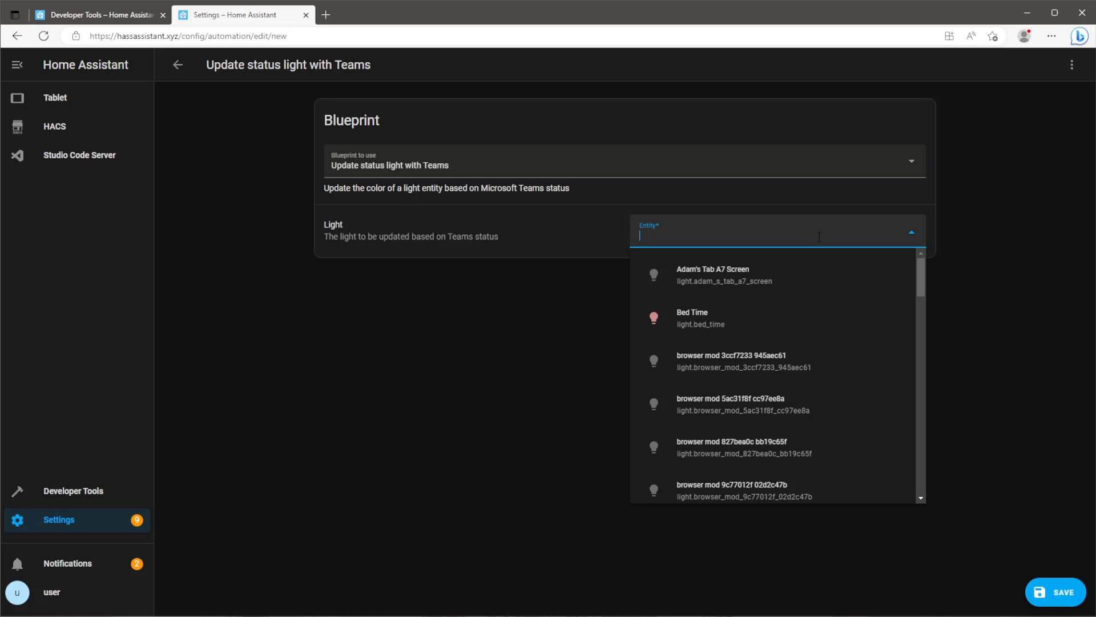
type("far")
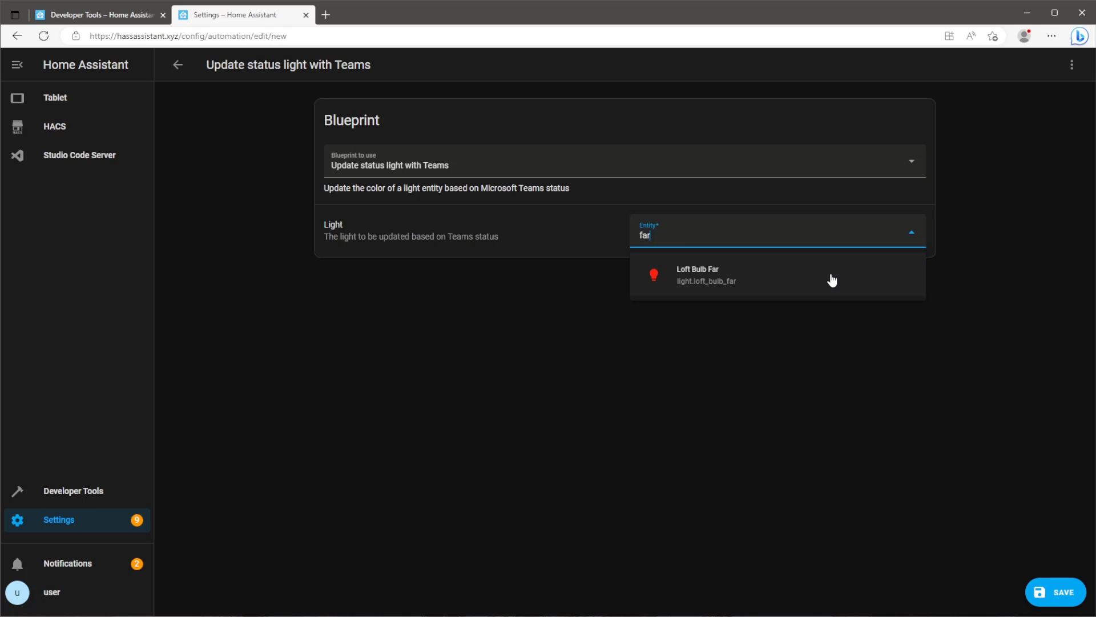
left_click(831, 278)
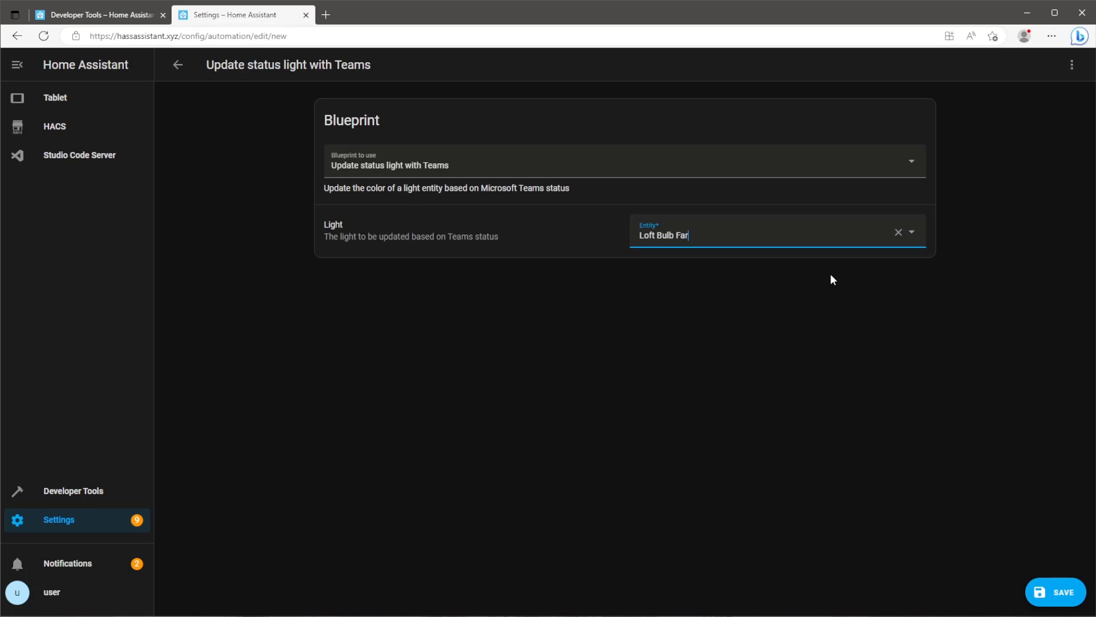
left_click(1044, 594)
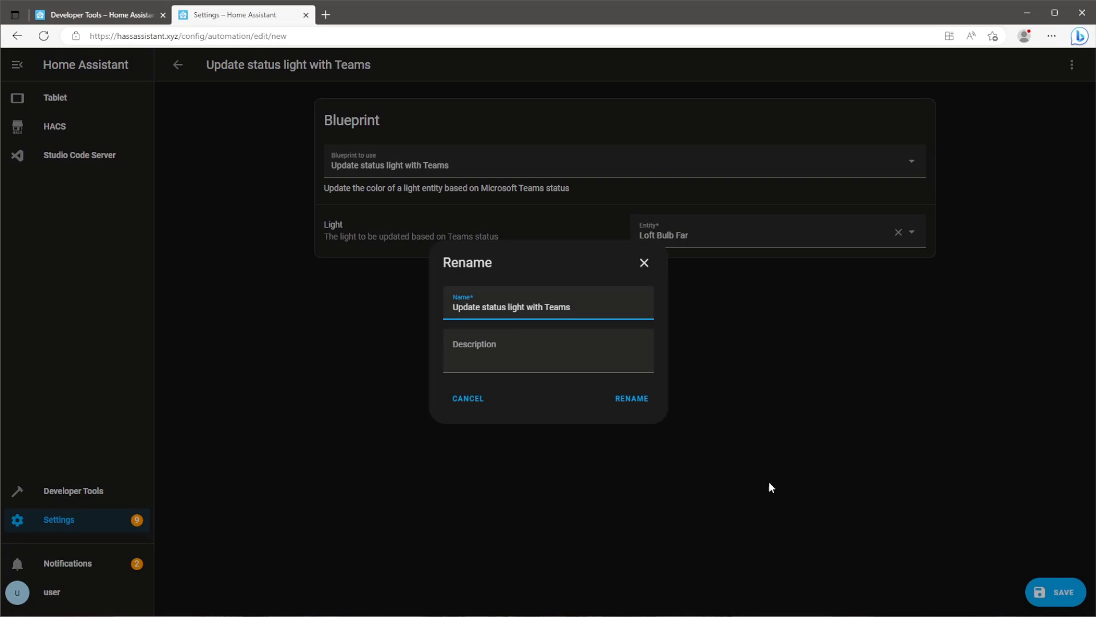
left_click(632, 400)
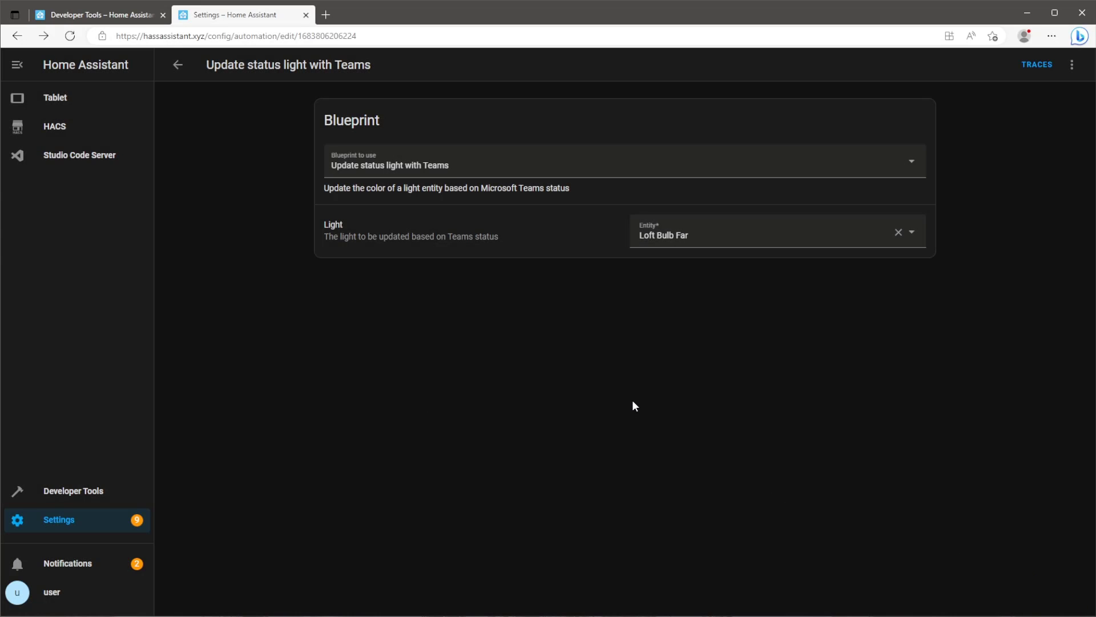
Add a new Entities card to the Tablet dashboard's Teams view.
left_click(114, 98)
left_click(1072, 64)
left_click(1054, 100)
left_click(1045, 126)
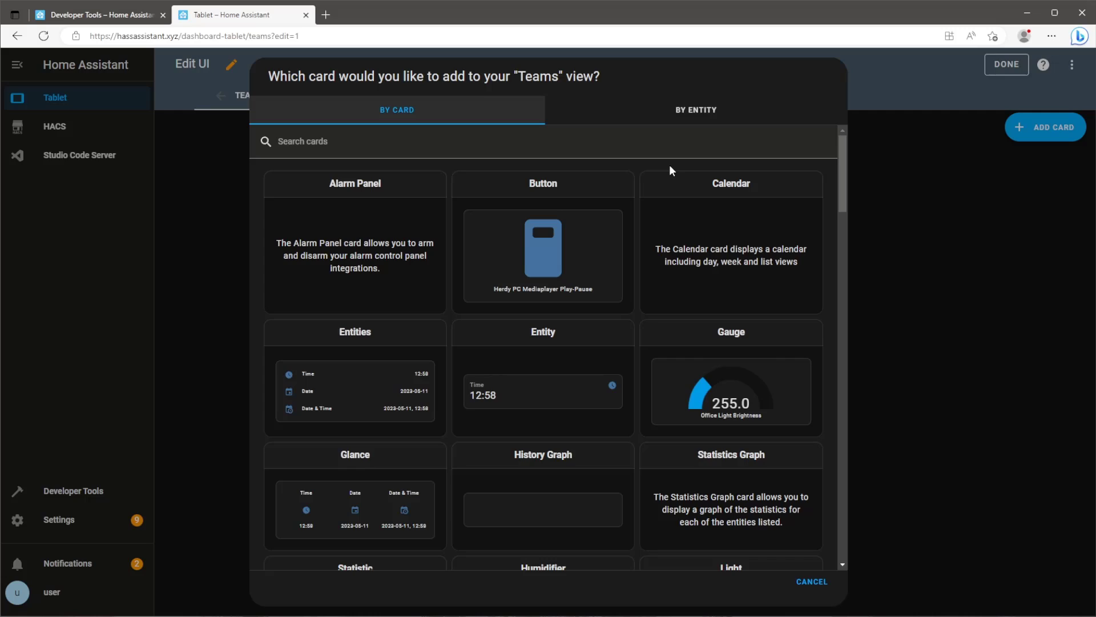
left_click(365, 411)
left_click(366, 362)
Fill the card with Microsoft Teams status, Microsoft Teams activity and Loft Bulb Far, then save.
type("teams")
left_click(431, 484)
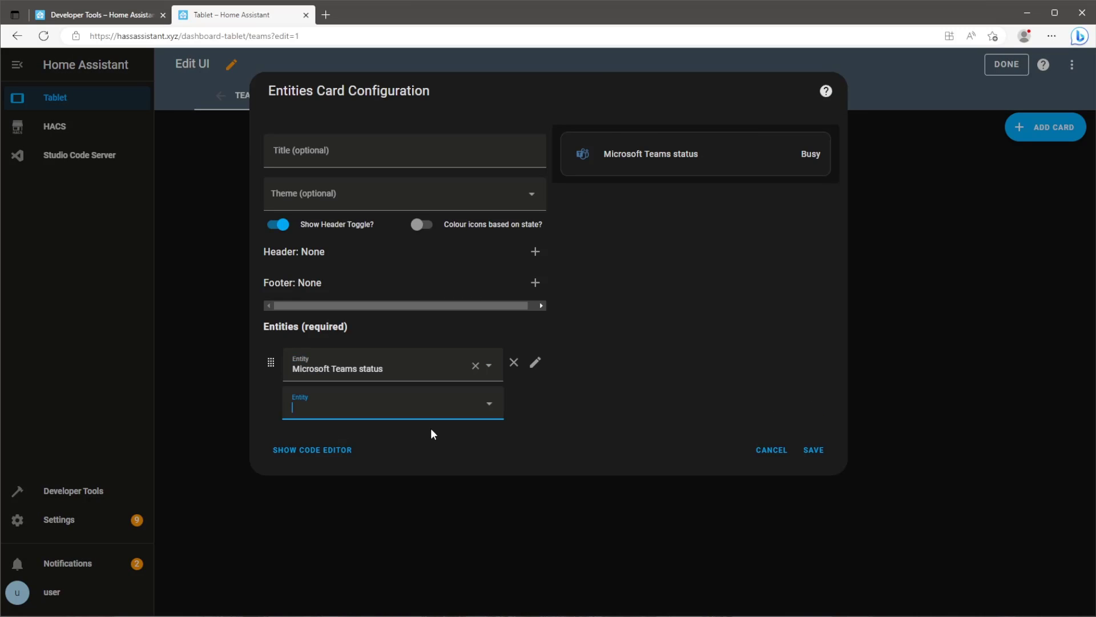
type("tea")
left_click(429, 437)
type("loft")
left_click(366, 484)
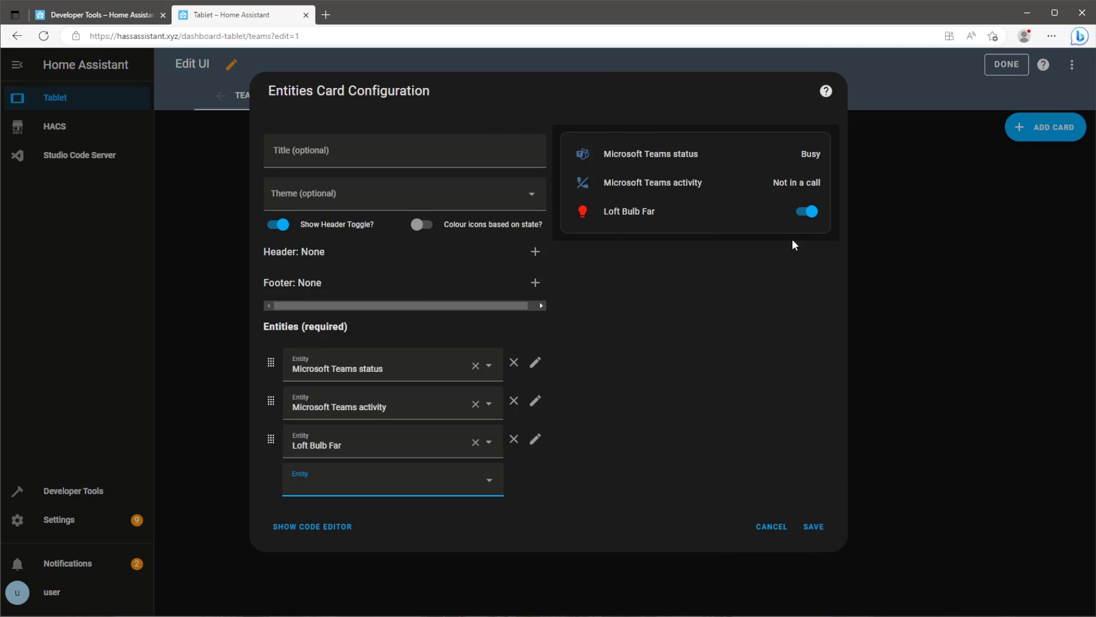
left_click(813, 525)
left_click(1006, 66)
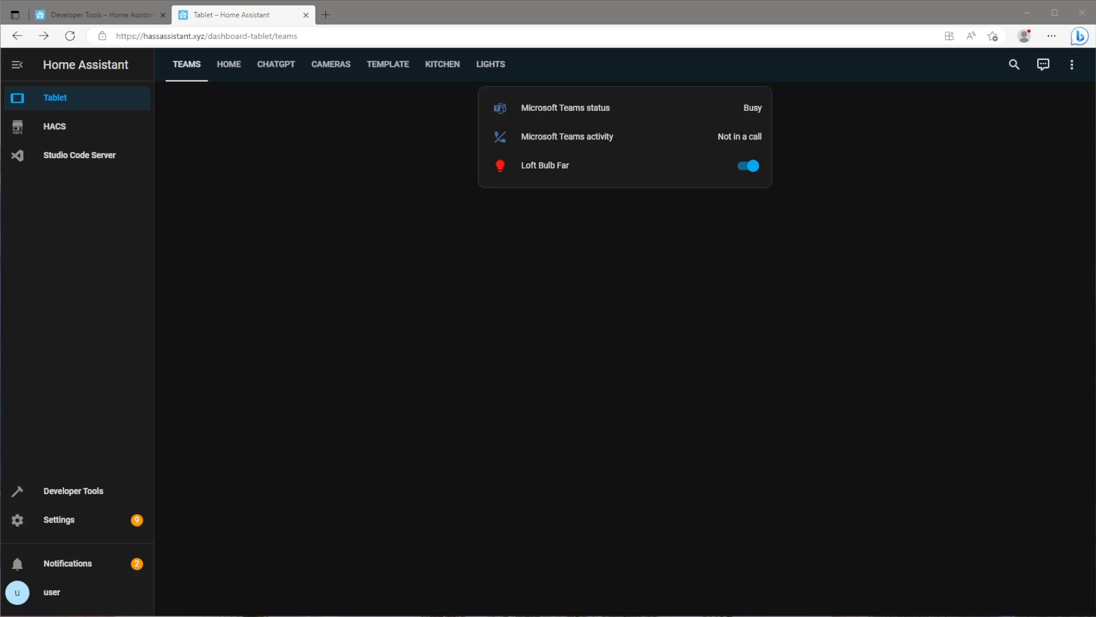
Set the Microsoft Teams presence status to Available.
left_click_drag(1095, 131, 701, 237)
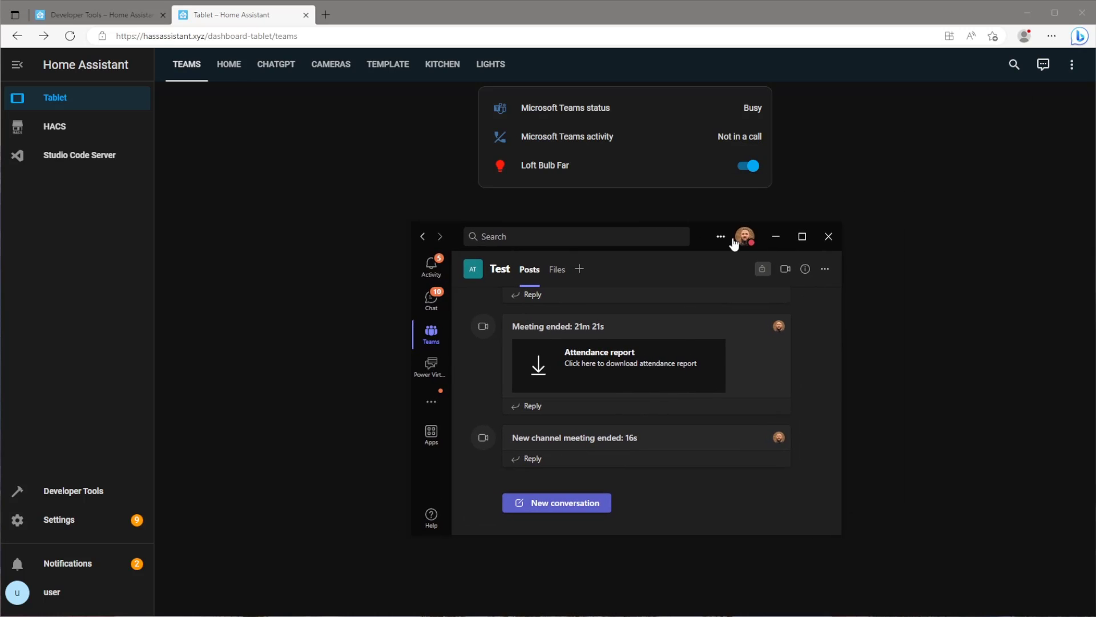
left_click(743, 244)
left_click(736, 293)
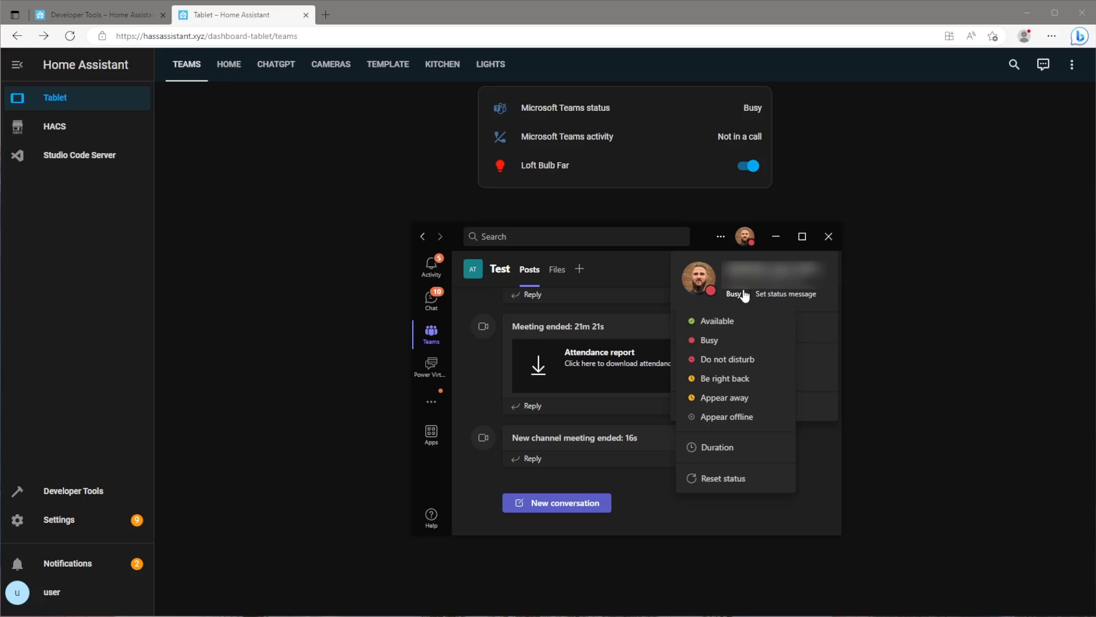
left_click(741, 321)
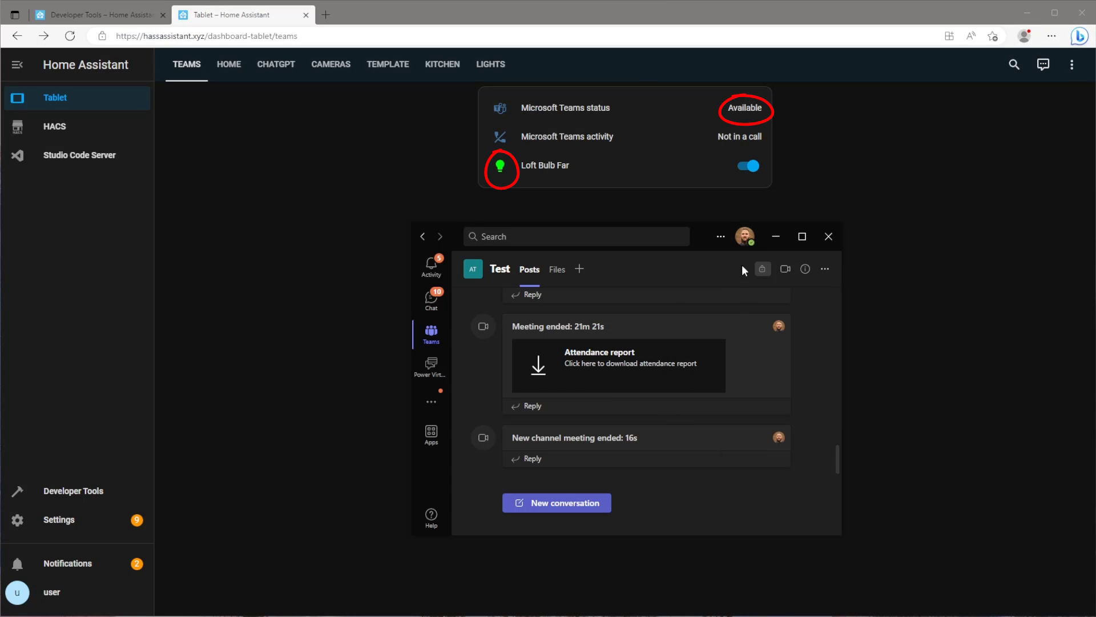
Start and join a new Teams channel meeting, dismissing the invite people prompt.
left_click(786, 271)
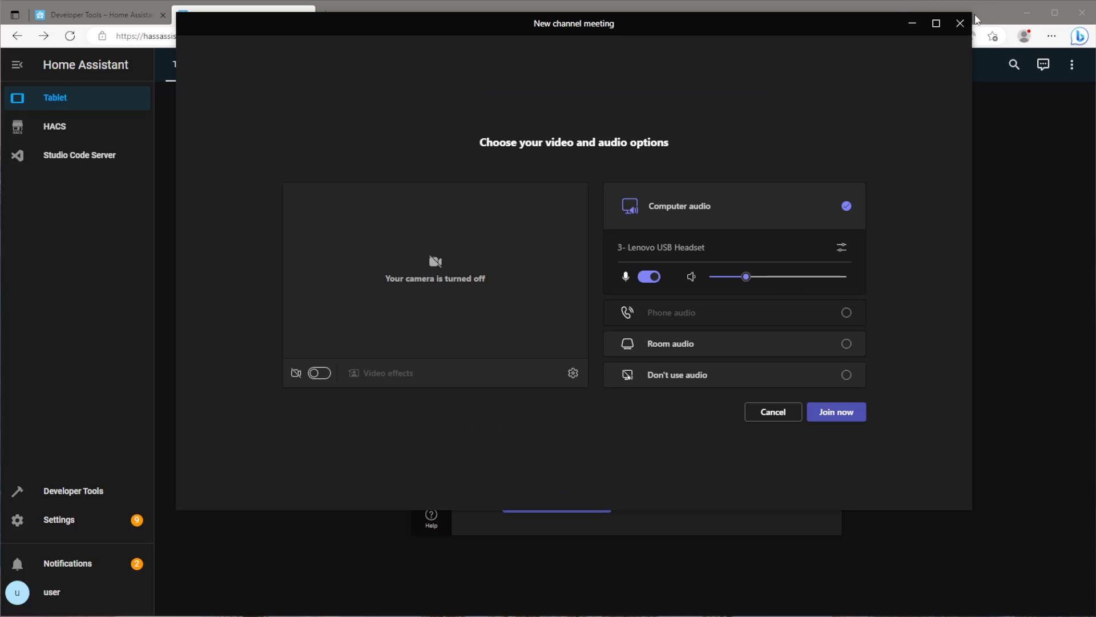
left_click_drag(969, 15, 895, 110)
left_click_drag(721, 121, 774, 209)
left_click(846, 548)
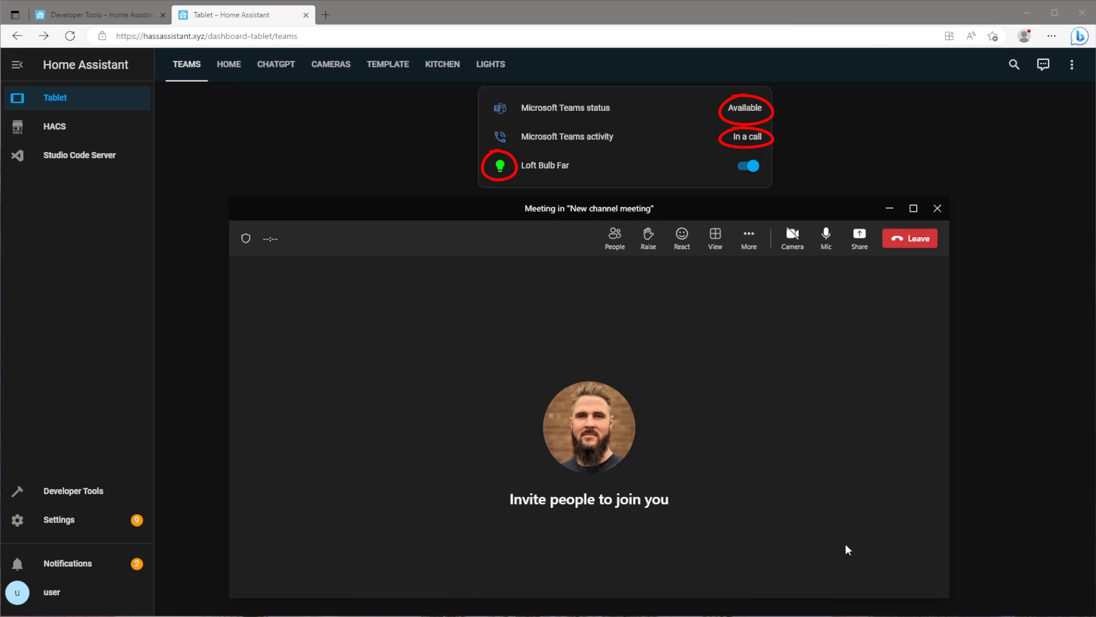
left_click(690, 354)
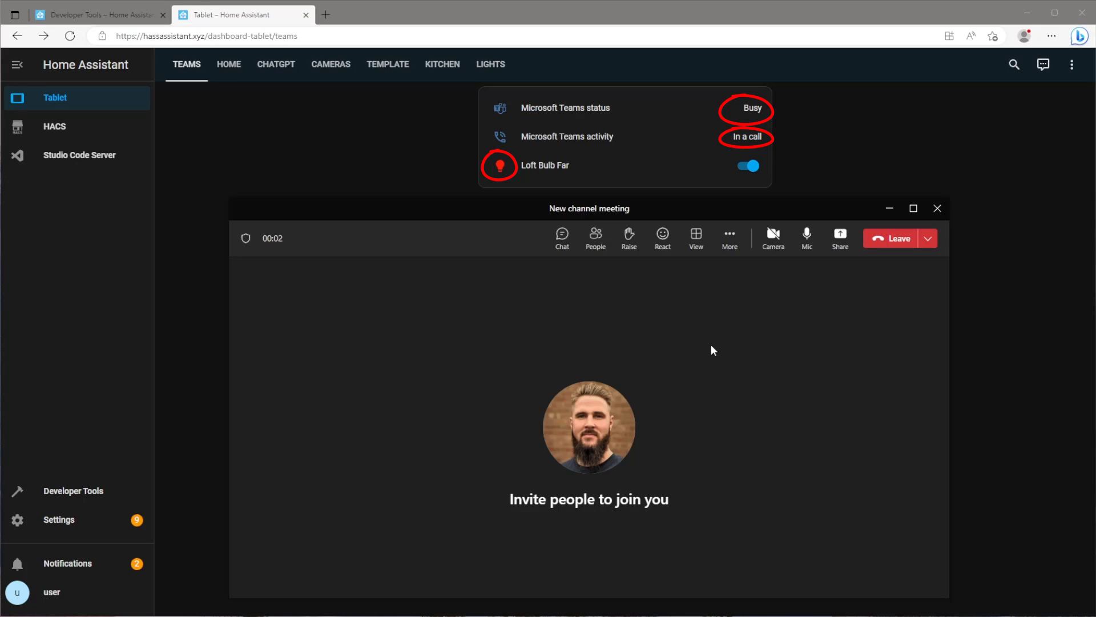
Leave the Teams meeting and close the Teams window.
left_click(893, 250)
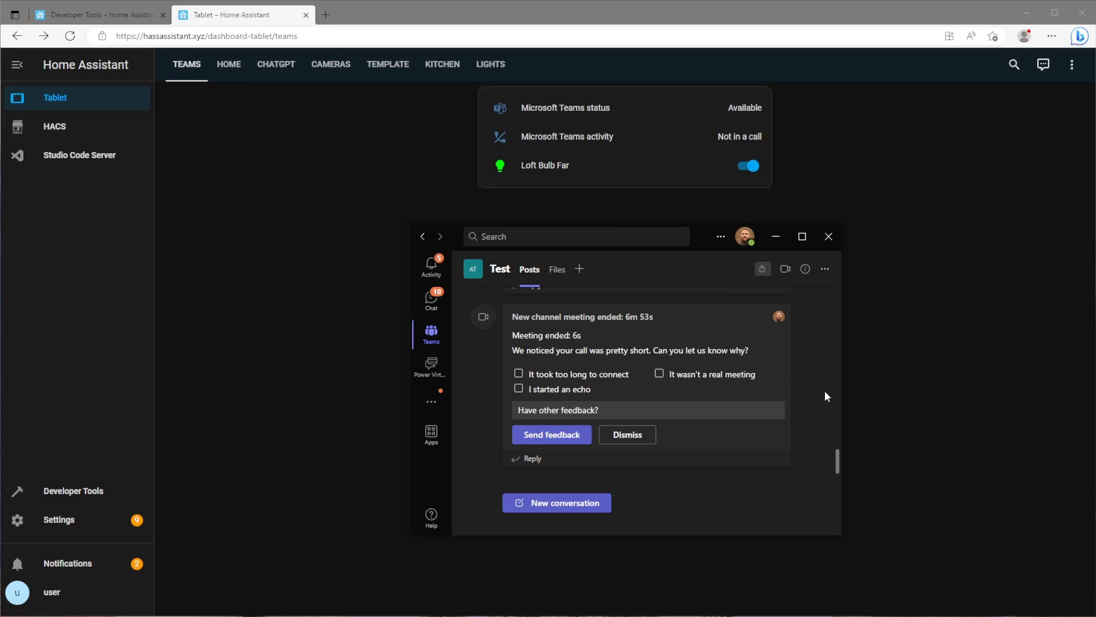
left_click(828, 236)
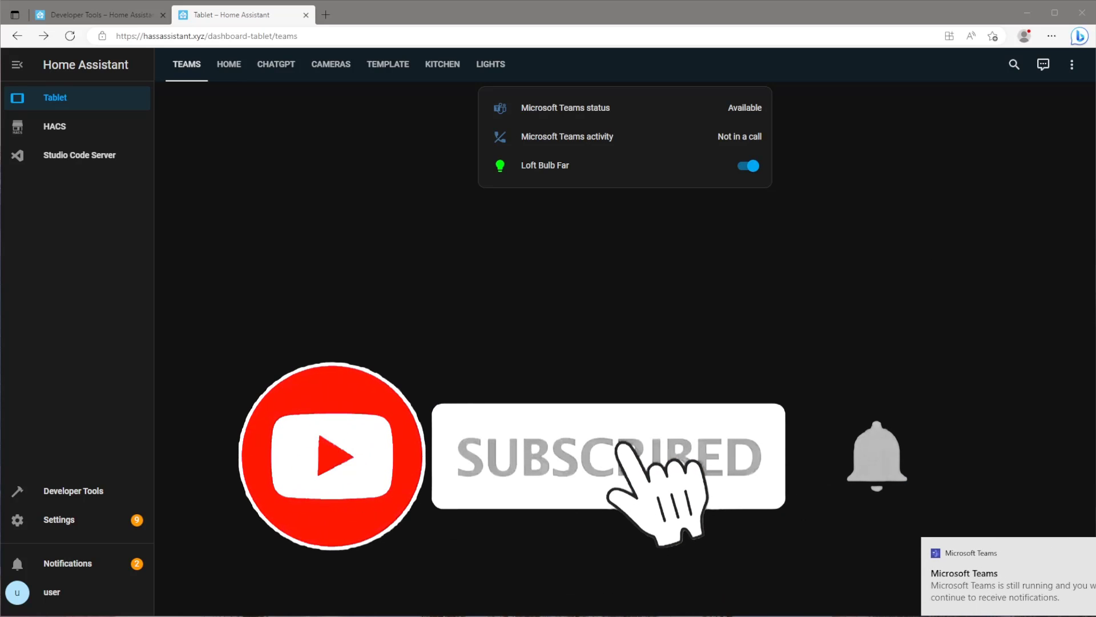